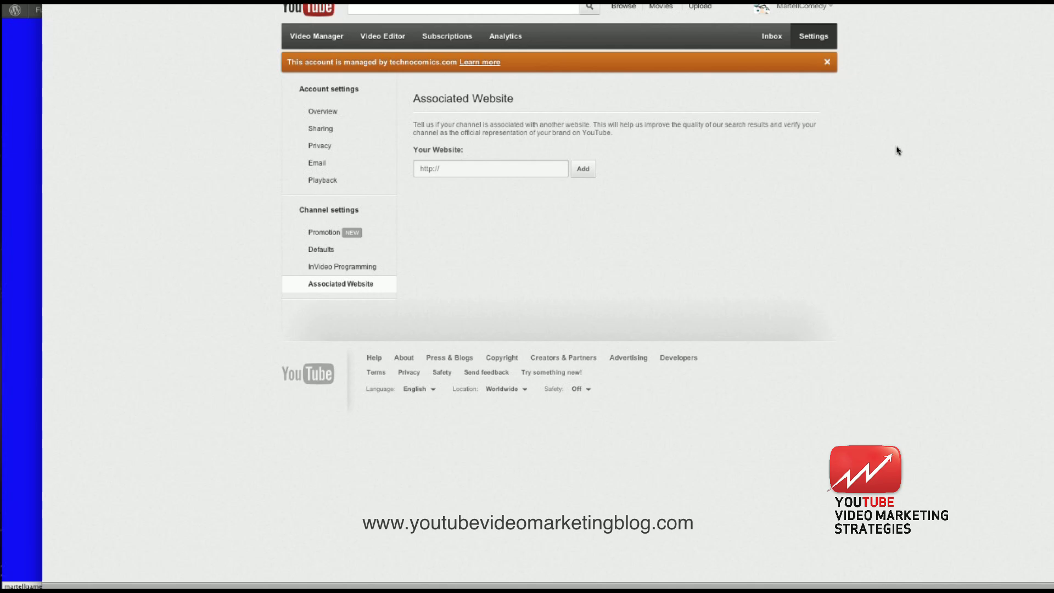
- Check the account menu, then select the empty Your Website field under Associated Website
left_click(811, 19)
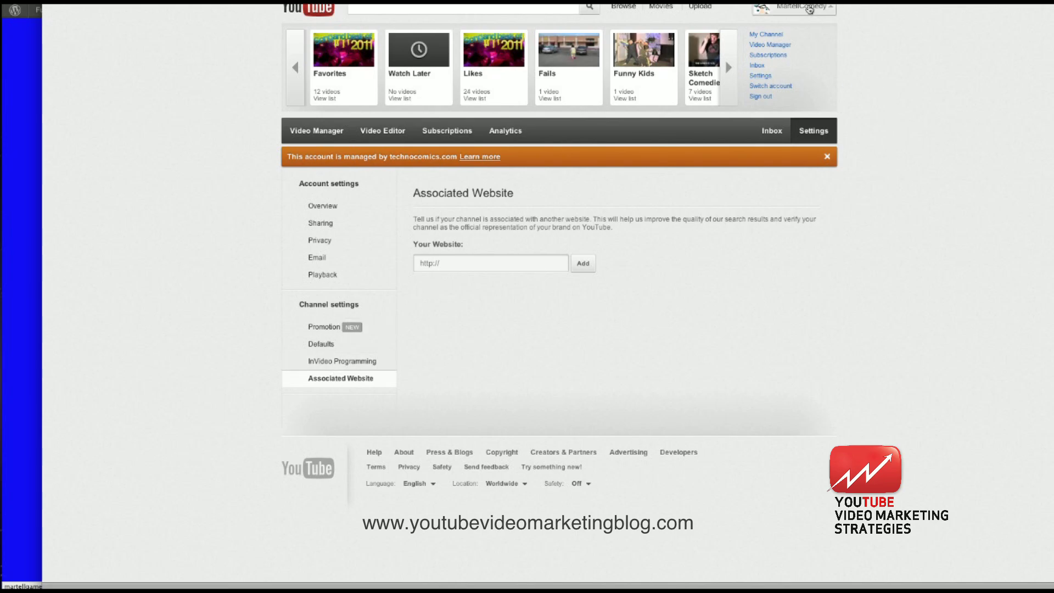
left_click(828, 15)
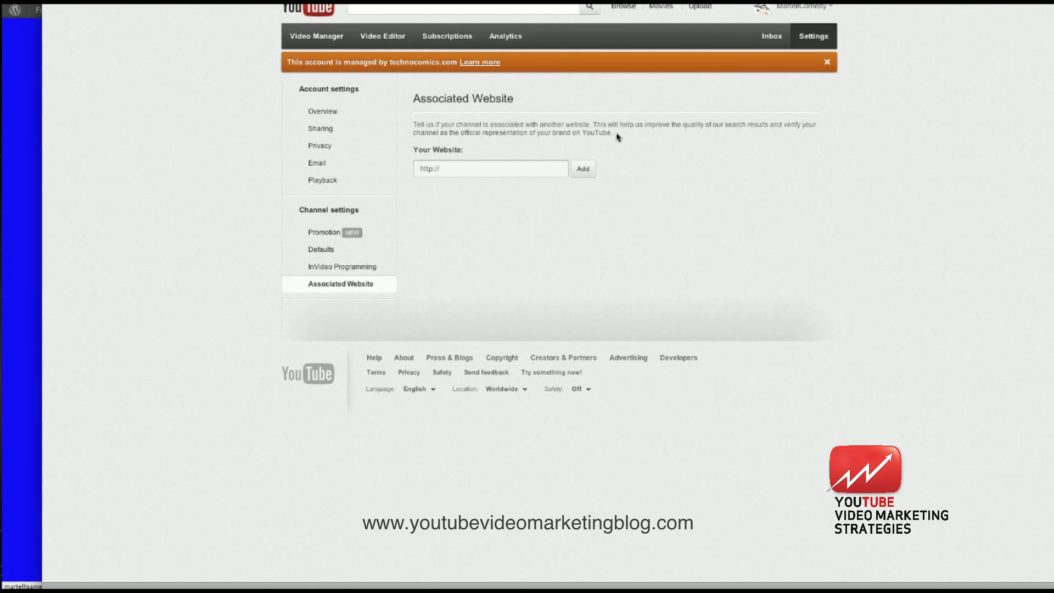
left_click(508, 172)
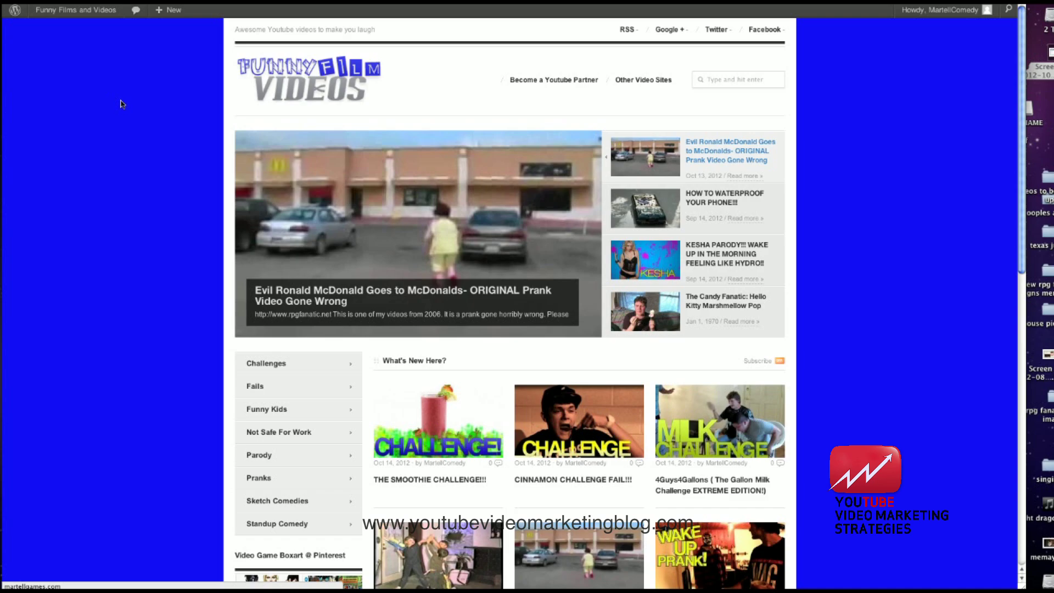
- Reach the Funny Films and Videos admin Dashboard through the admin bar
mouse_move(640, 81)
mouse_move(94, 10)
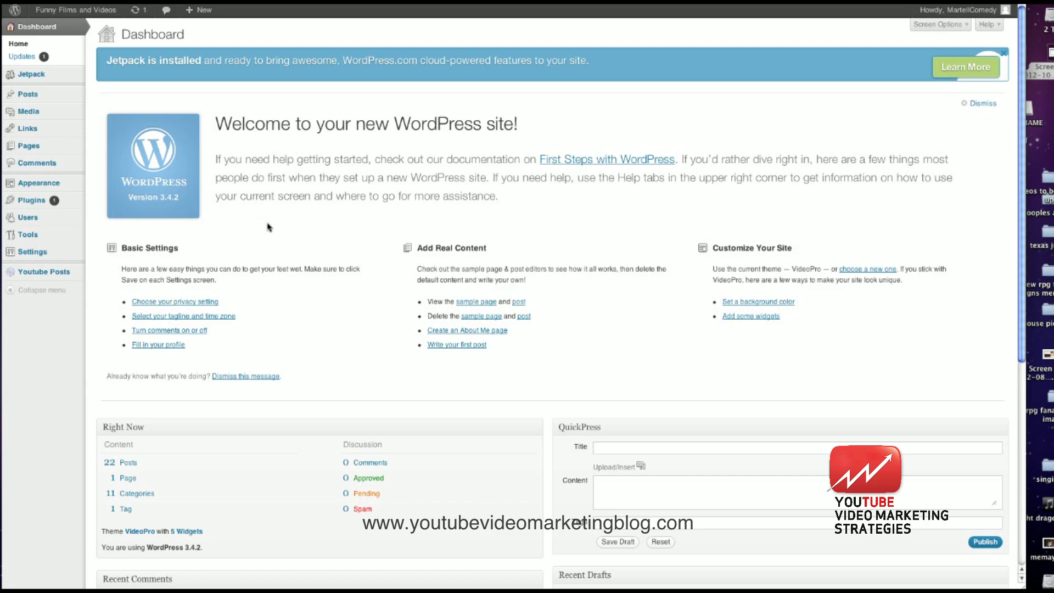
- Search new plugins for 'webmaster a' and install All in One Webmaster 8.0.0
mouse_move(41, 208)
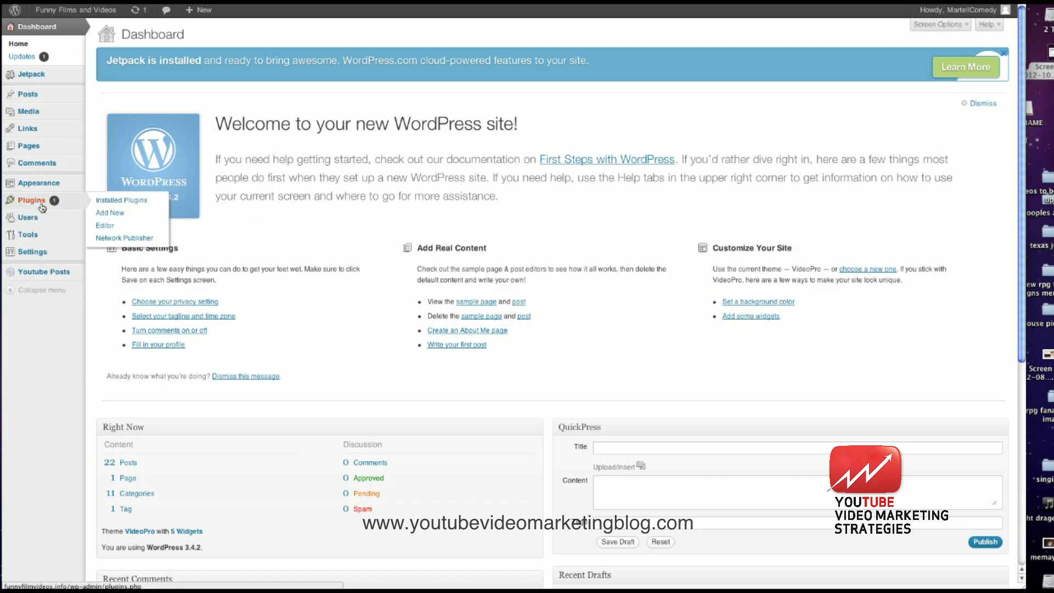
left_click(110, 213)
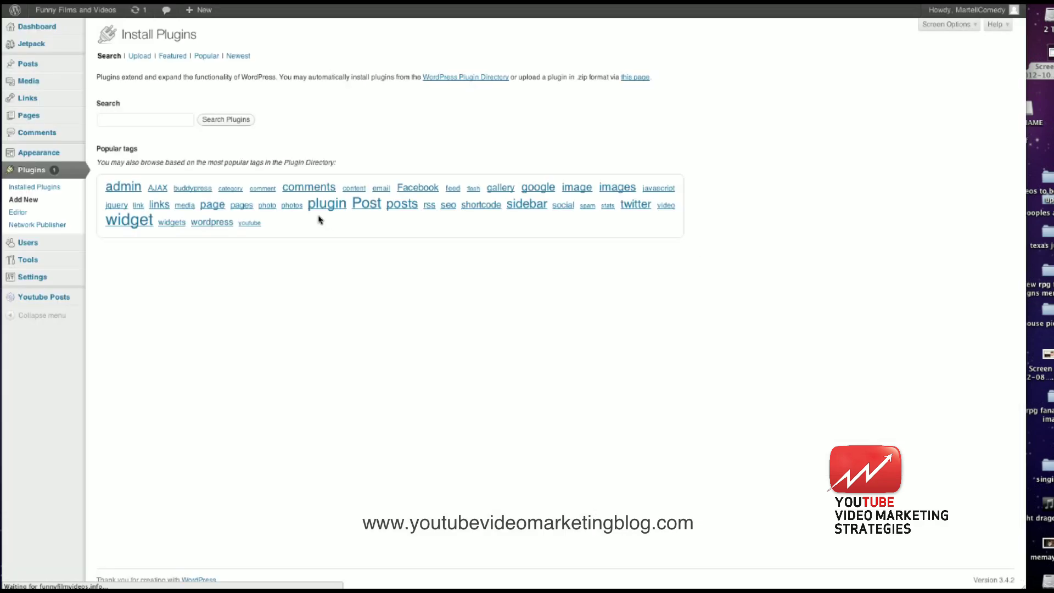
left_click(149, 121)
type("webmaster all in one")
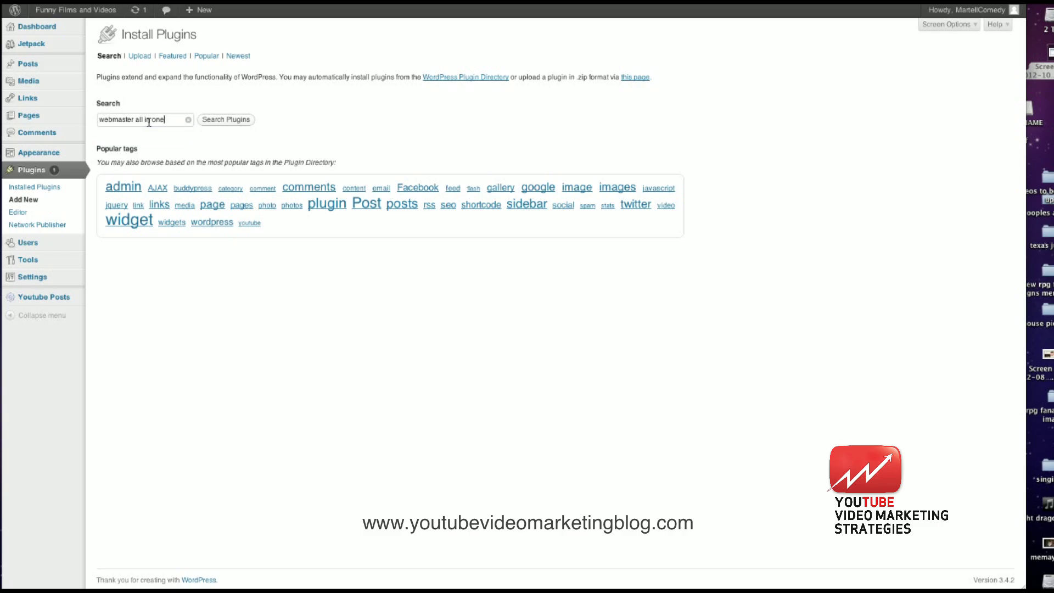
key("Return")
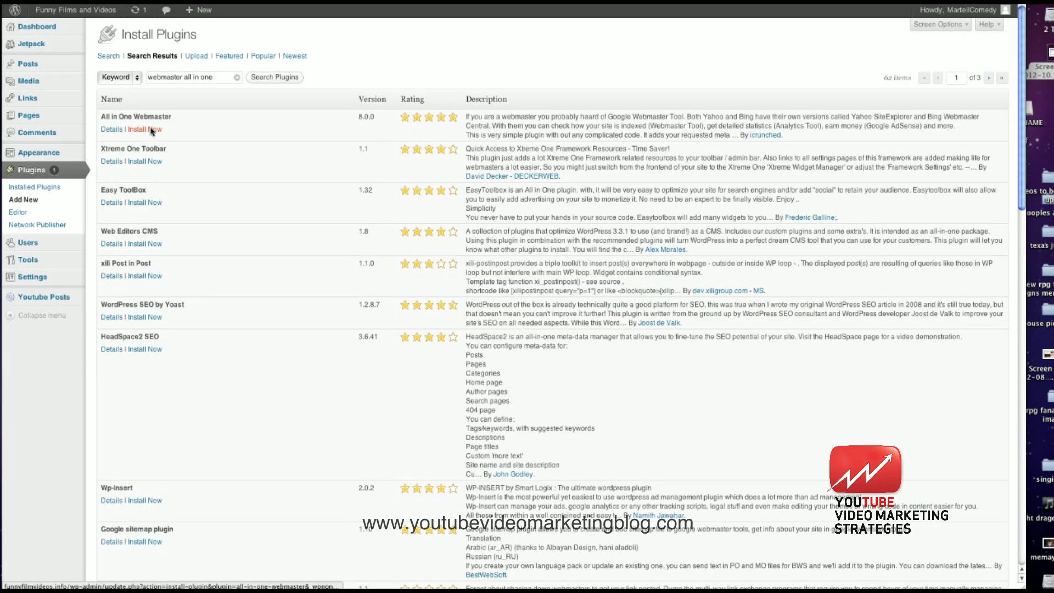
left_click(152, 130)
left_click(633, 159)
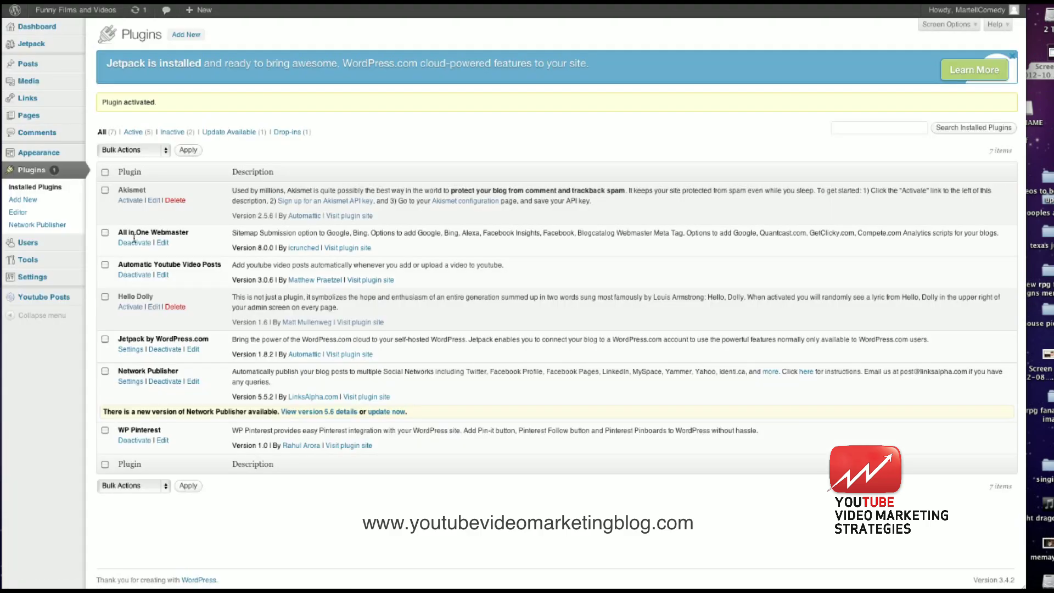
- Activate All in One Webmaster and look through its settings options
mouse_move(48, 266)
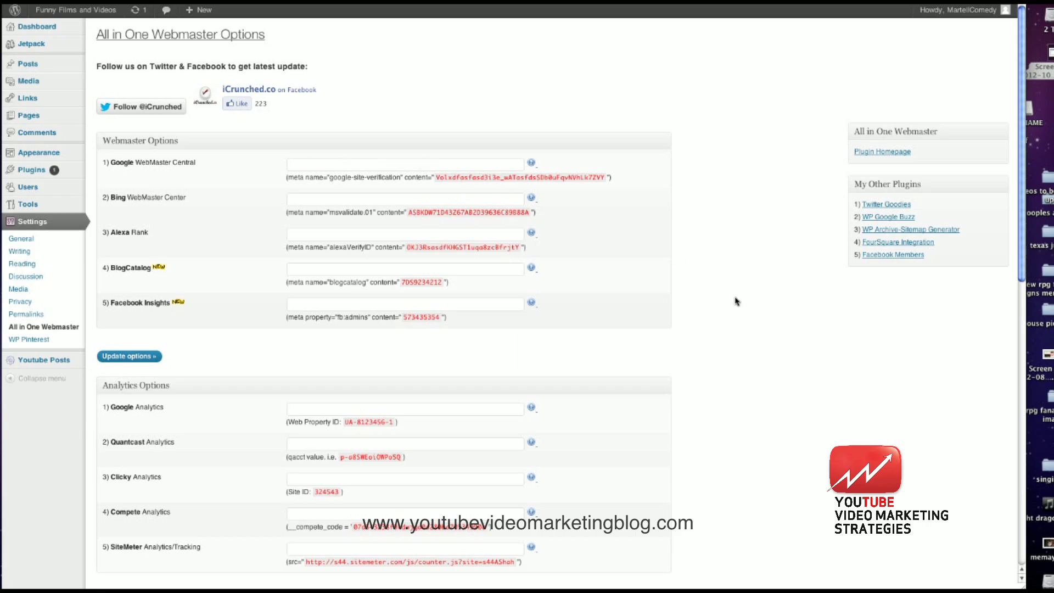
scroll(1020, 243, "down", 5)
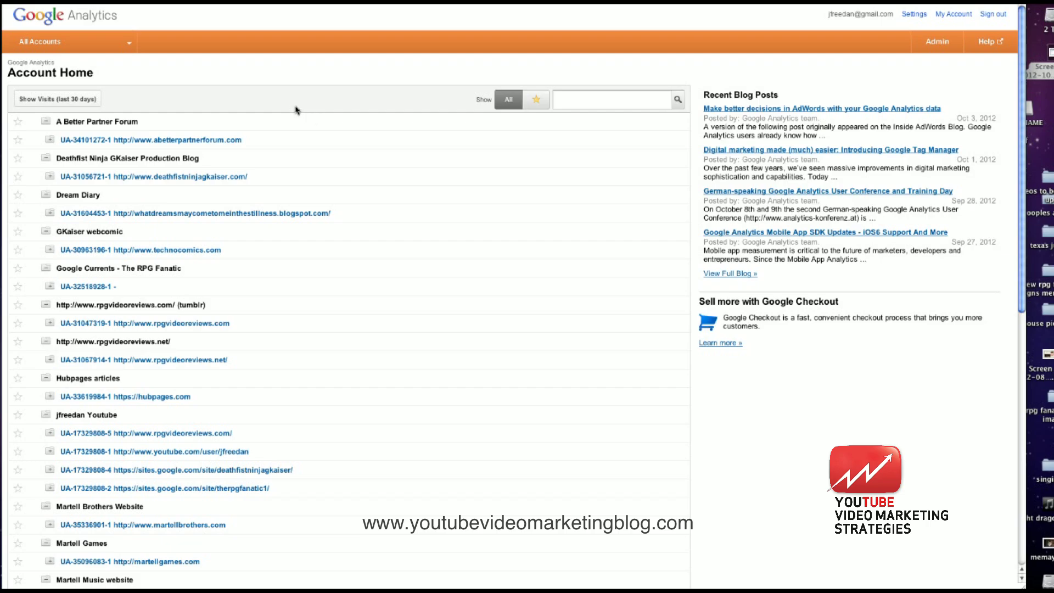
left_click(937, 44)
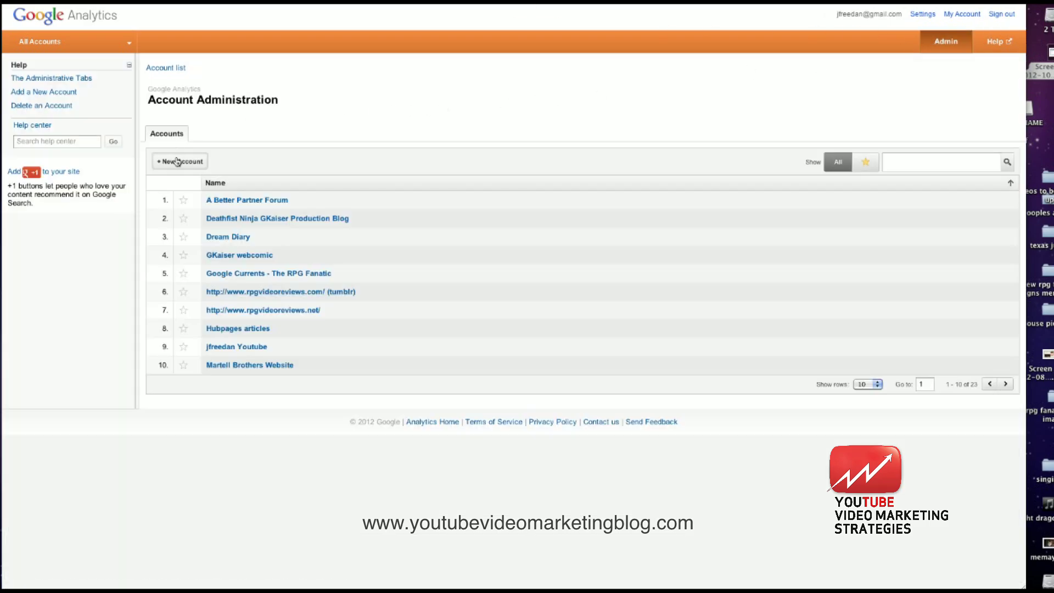
left_click(178, 161)
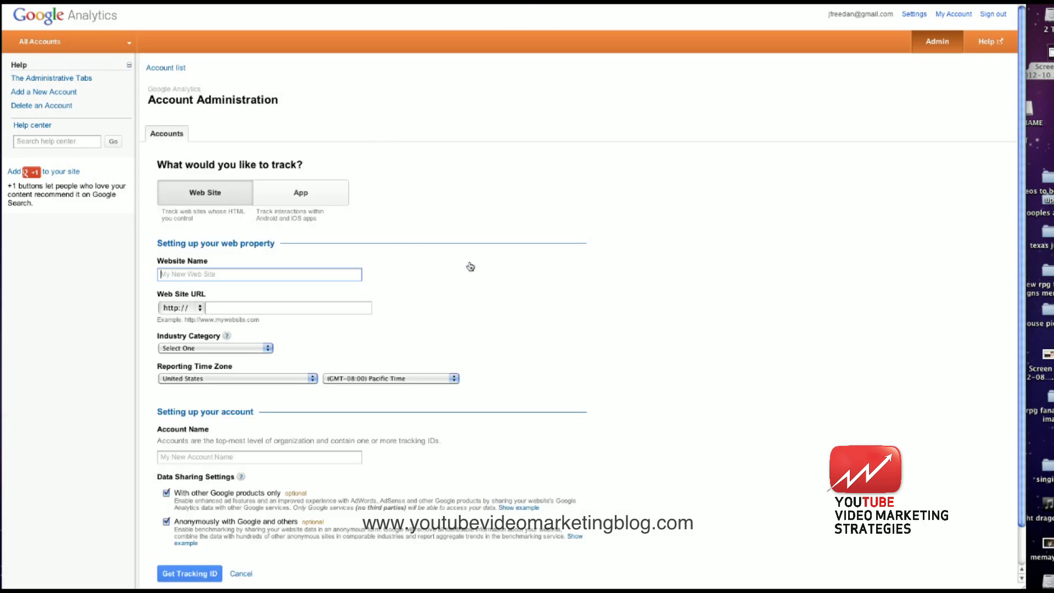
type("Funnyfilmvideos.info")
left_click(363, 308)
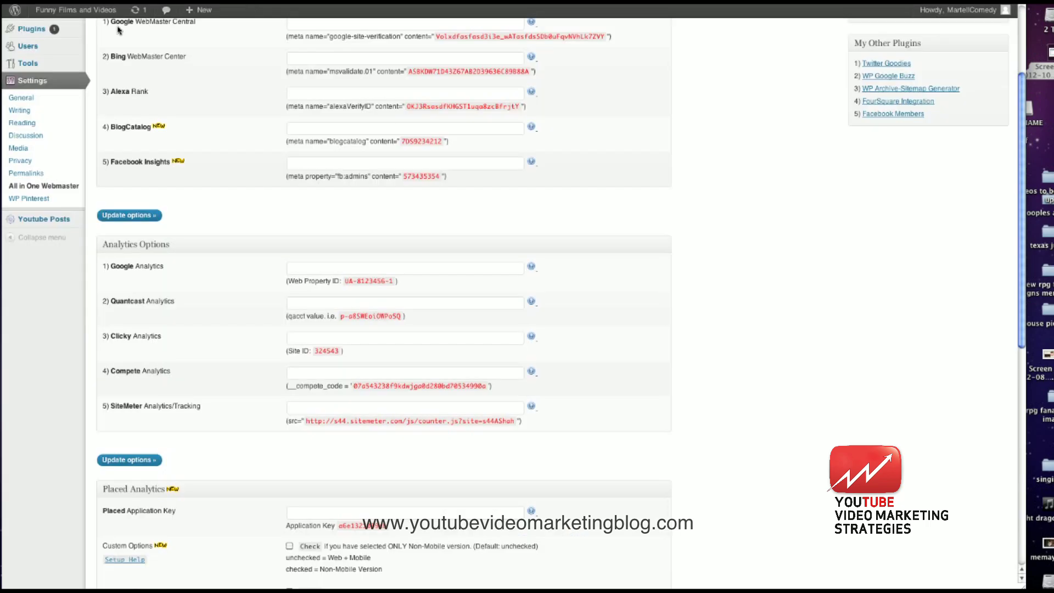
mouse_move(76, 10)
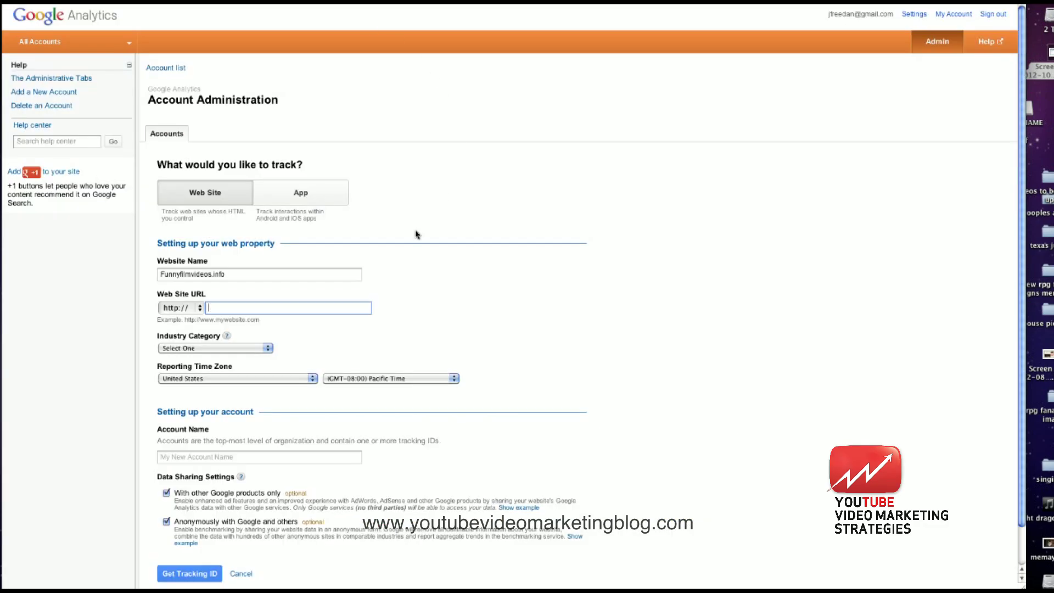
right_click(308, 311)
left_click(310, 362)
left_click_drag(225, 308, 177, 307)
type("www.")
left_click(452, 320)
- Choose Media and Entertainment and Central Time, and enter account name funnyfilmvideos
left_click(261, 349)
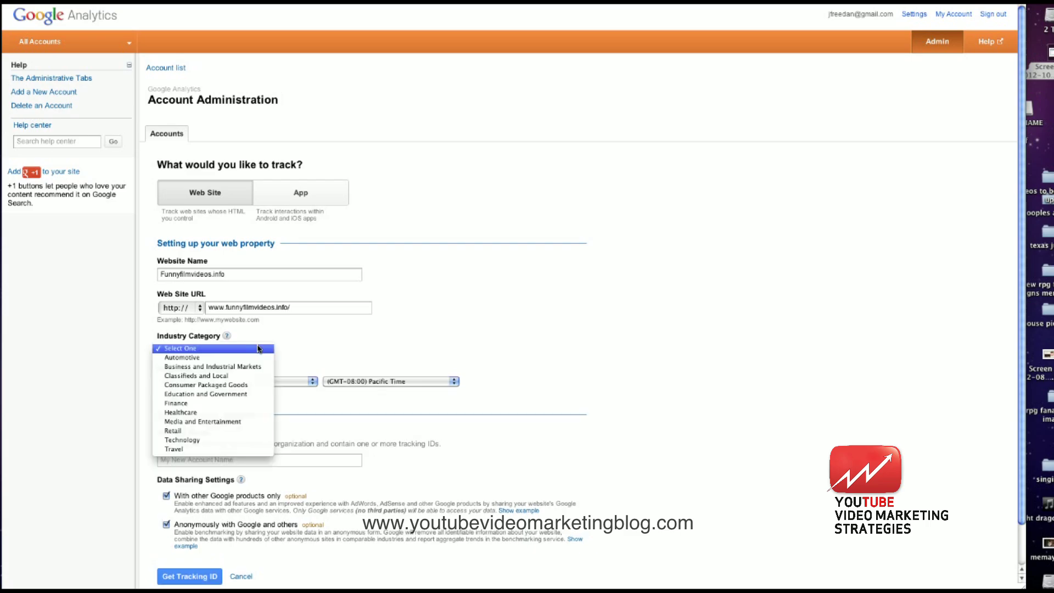
left_click(252, 422)
left_click(430, 384)
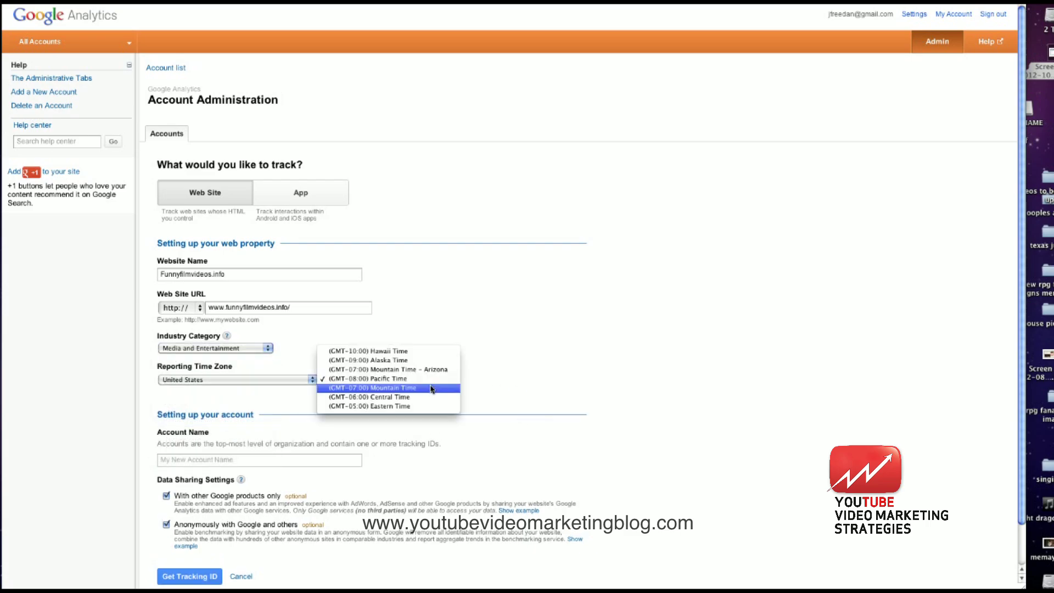
left_click(428, 397)
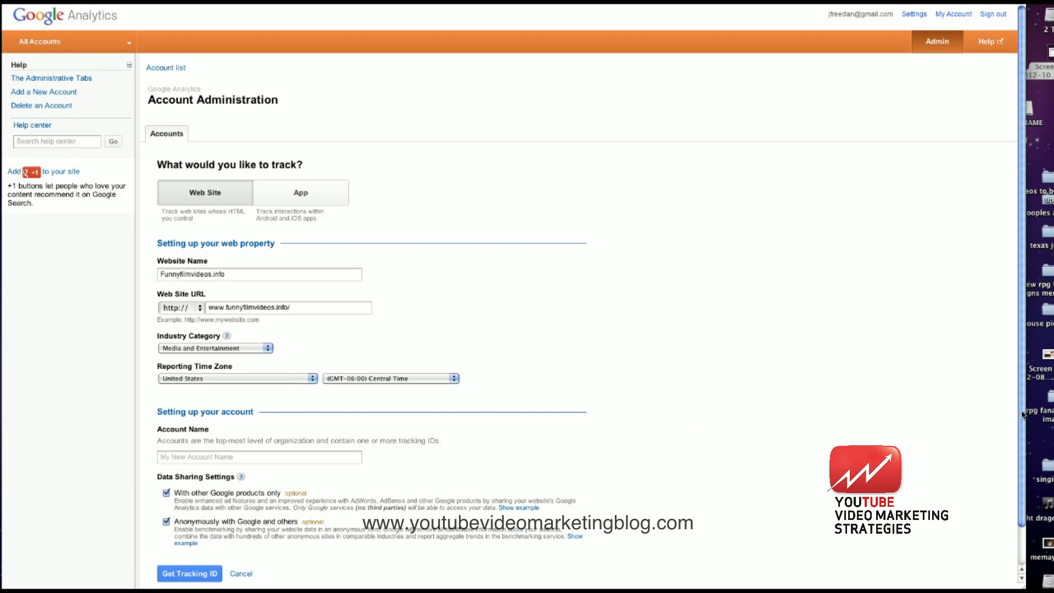
scroll(1023, 414, "down", 2)
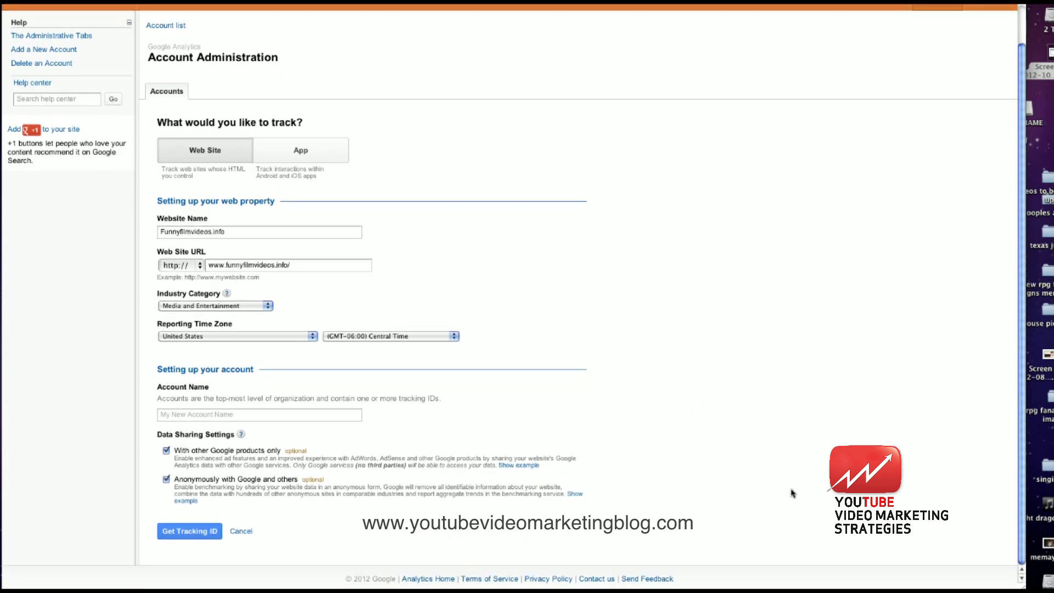
left_click(185, 532)
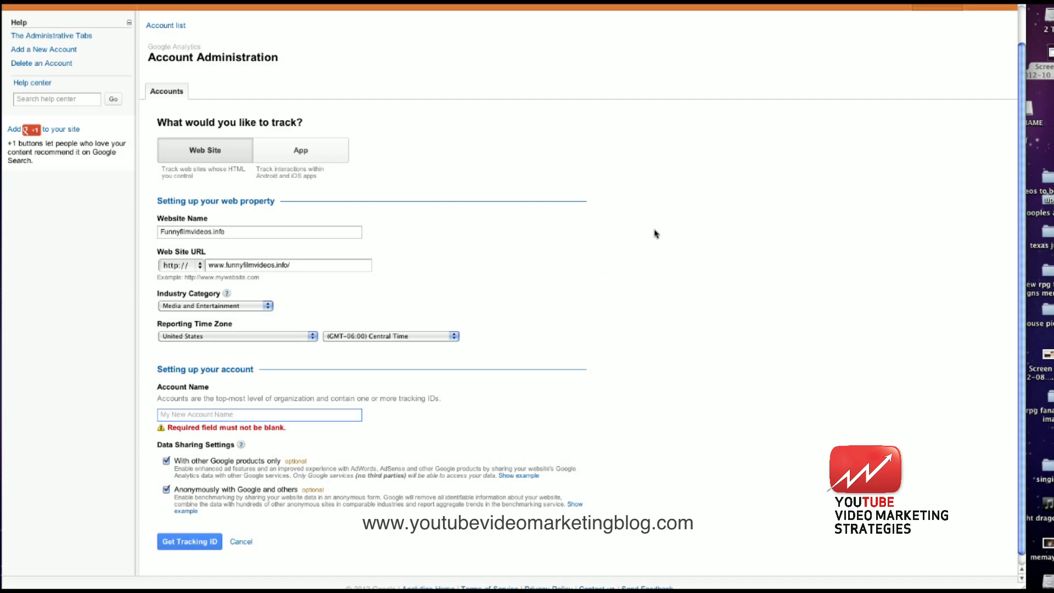
scroll(1025, 118, "up", 2)
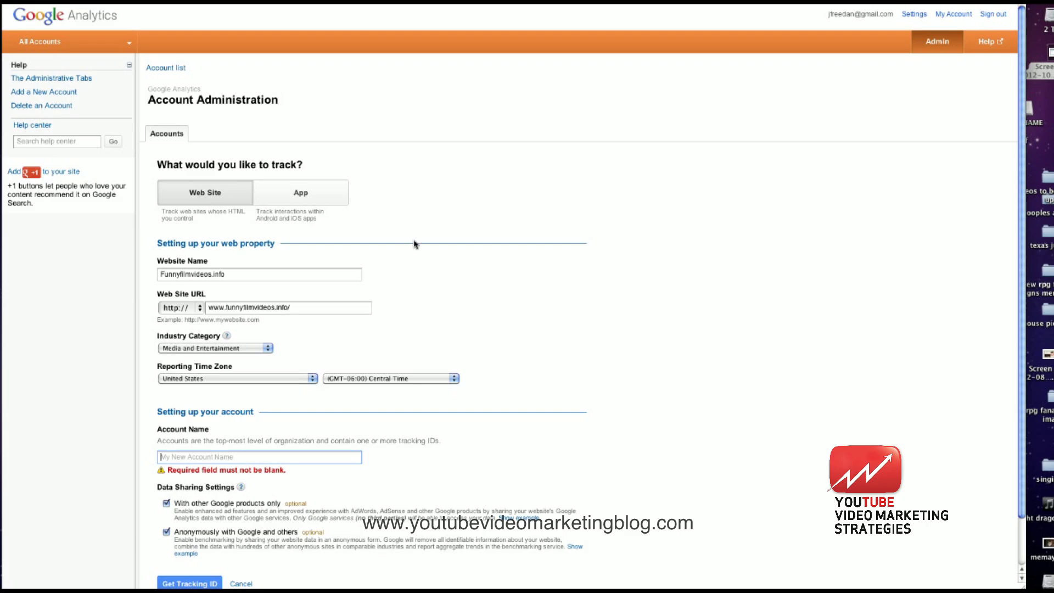
scroll(1020, 243, "down", 2)
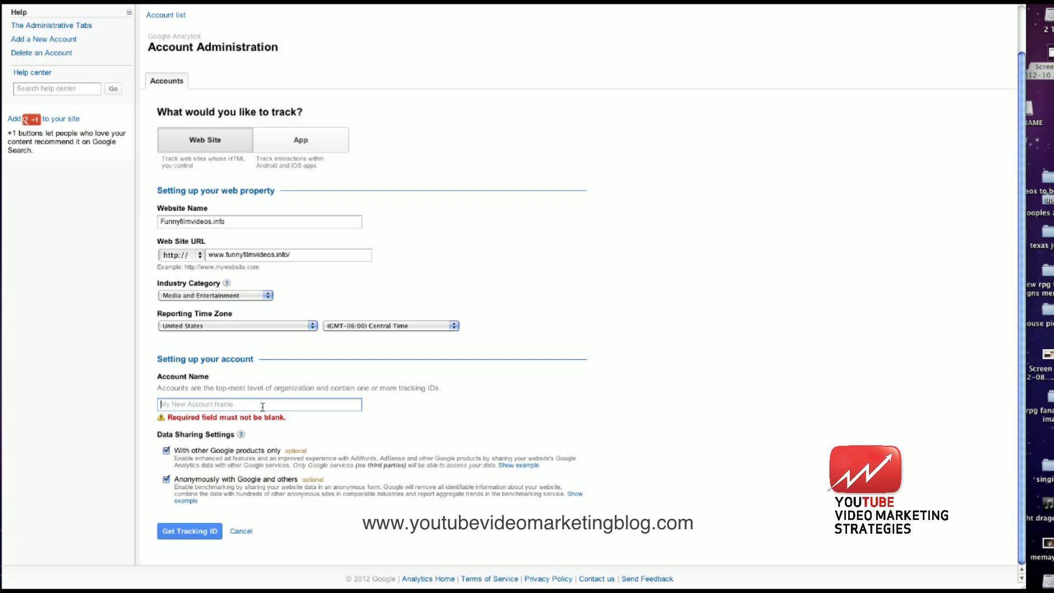
type("funnyfilmvideos")
- Accept the terms to get tracking ID UA-35640928-1, then copy the ID
left_click(181, 533)
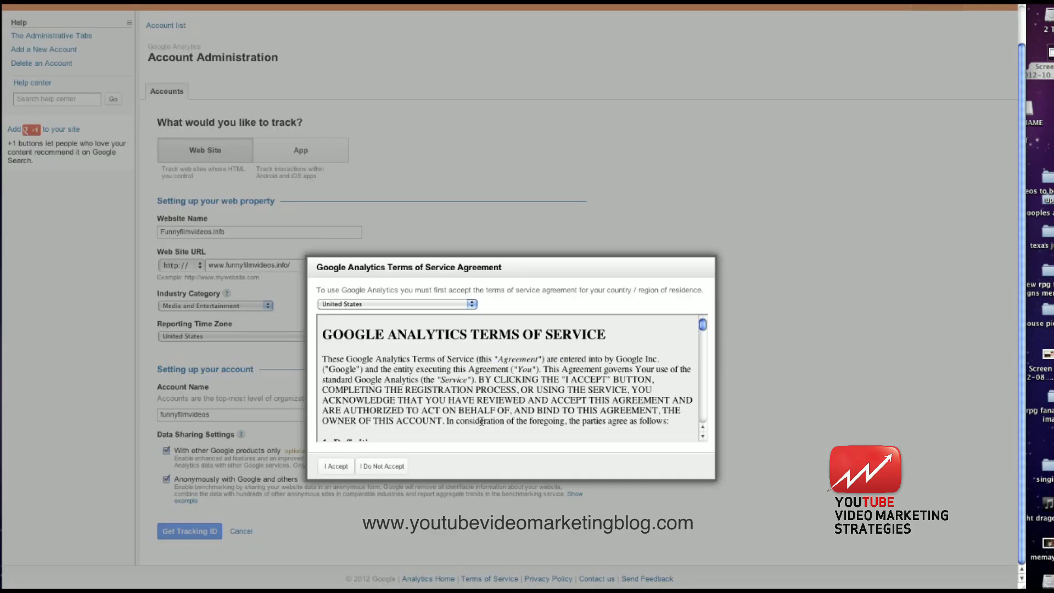
left_click(336, 466)
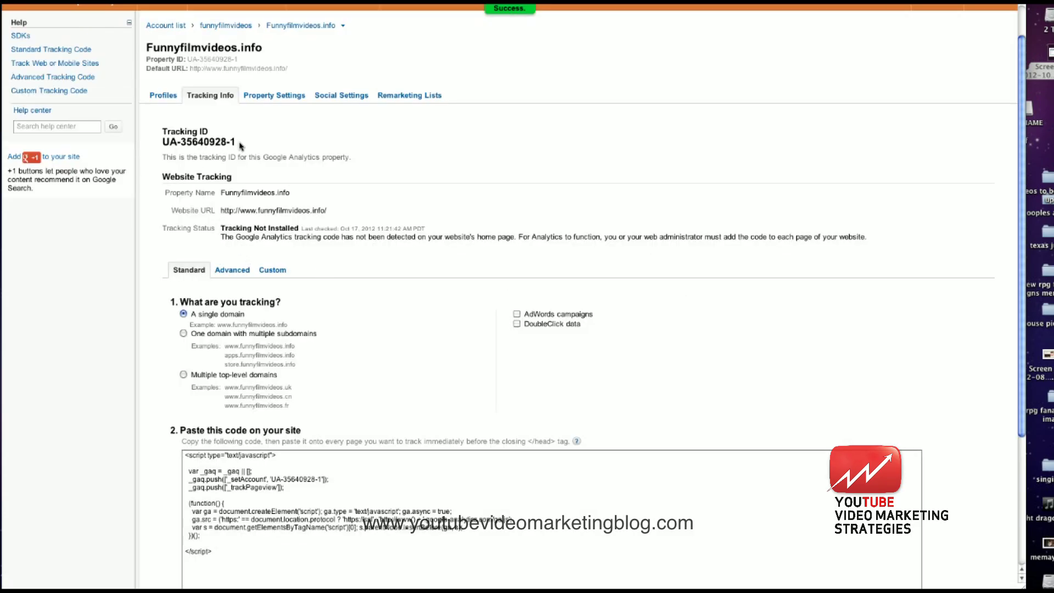
left_click_drag(237, 143, 163, 144)
key("cmd+c")
right_click(174, 147)
left_click(319, 146)
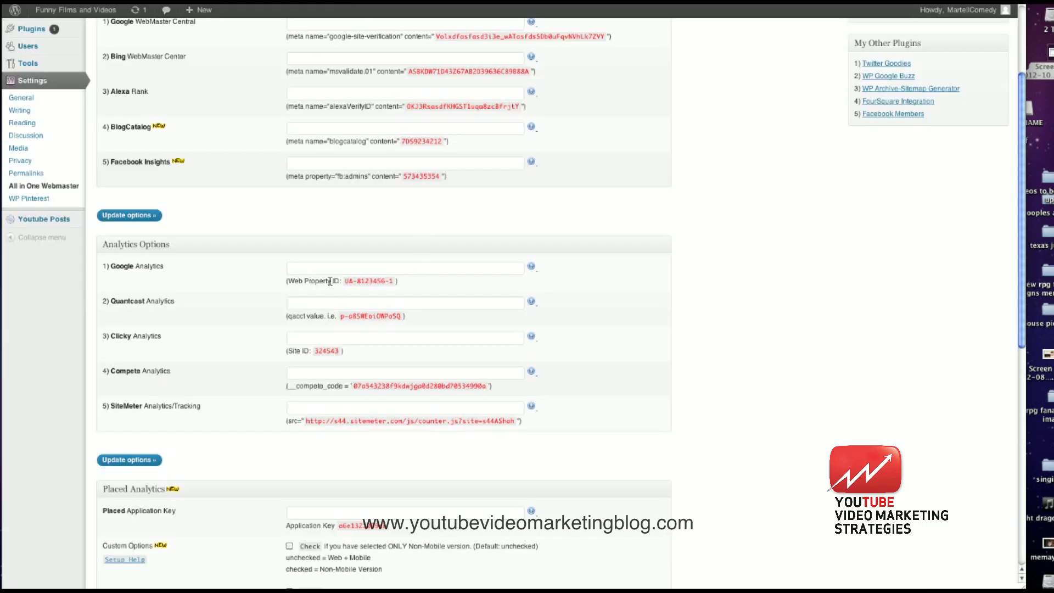
- Paste UA-35640928-1 into All in One Webmaster's Google Analytics field
left_click(330, 268)
right_click(330, 267)
left_click(340, 321)
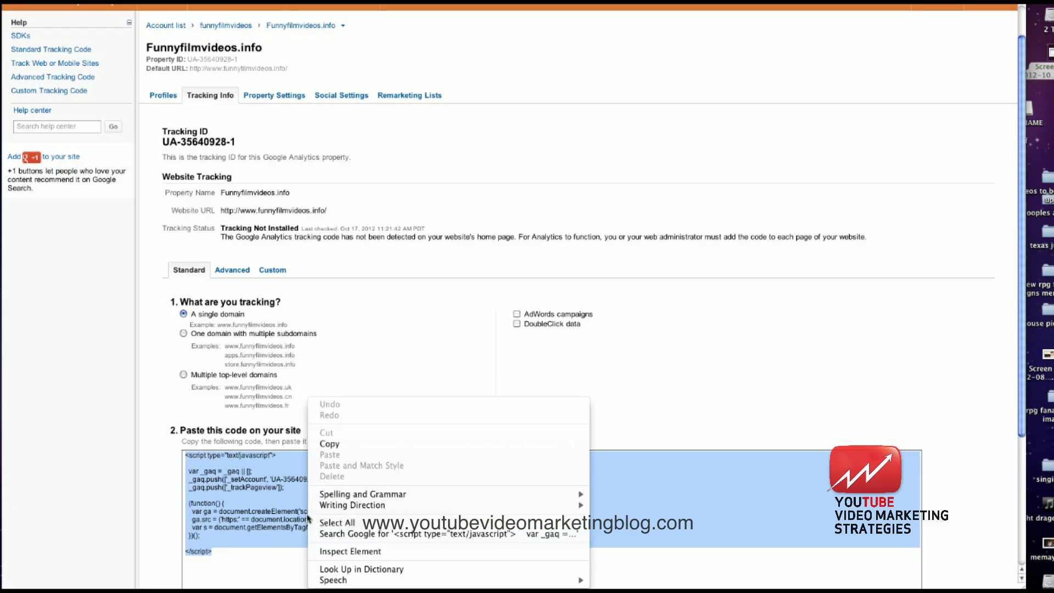
- Copy the Analytics tracking code and paste it into the Header Section
left_click(333, 444)
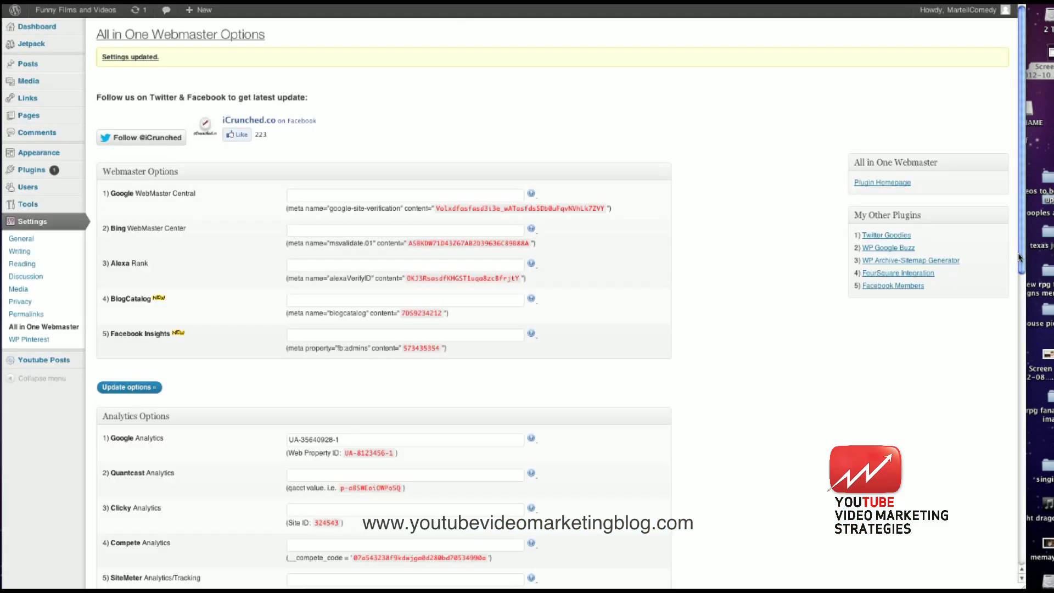
scroll(1019, 264, "down", 1)
scroll(428, 373, "down", 10)
right_click(431, 376)
left_click(257, 9)
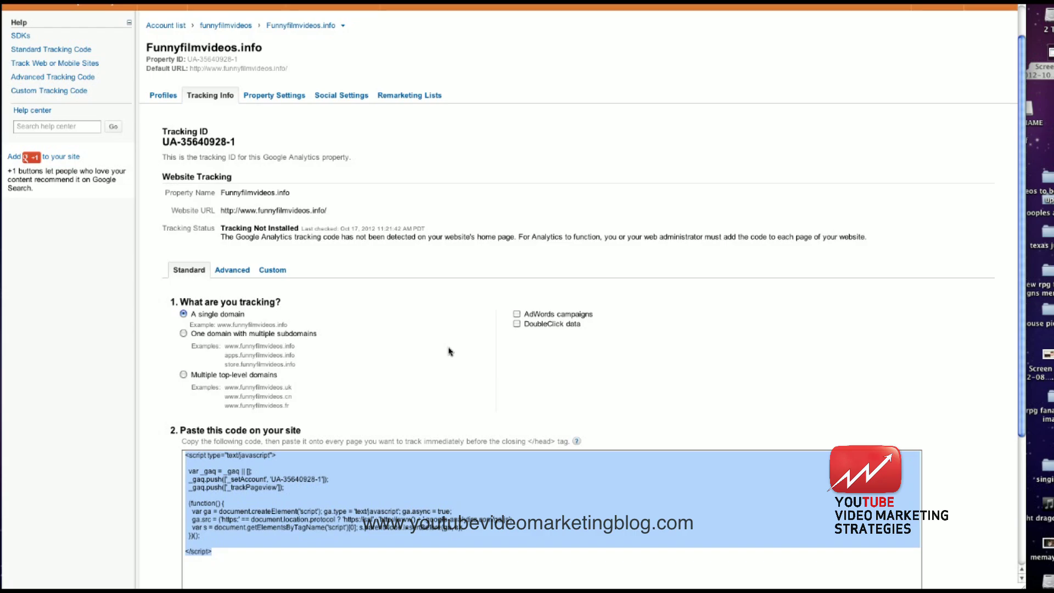
- Open Funnyfilmvideos.info's property settings to find its Webmaster Tools Settings
left_click(832, 384)
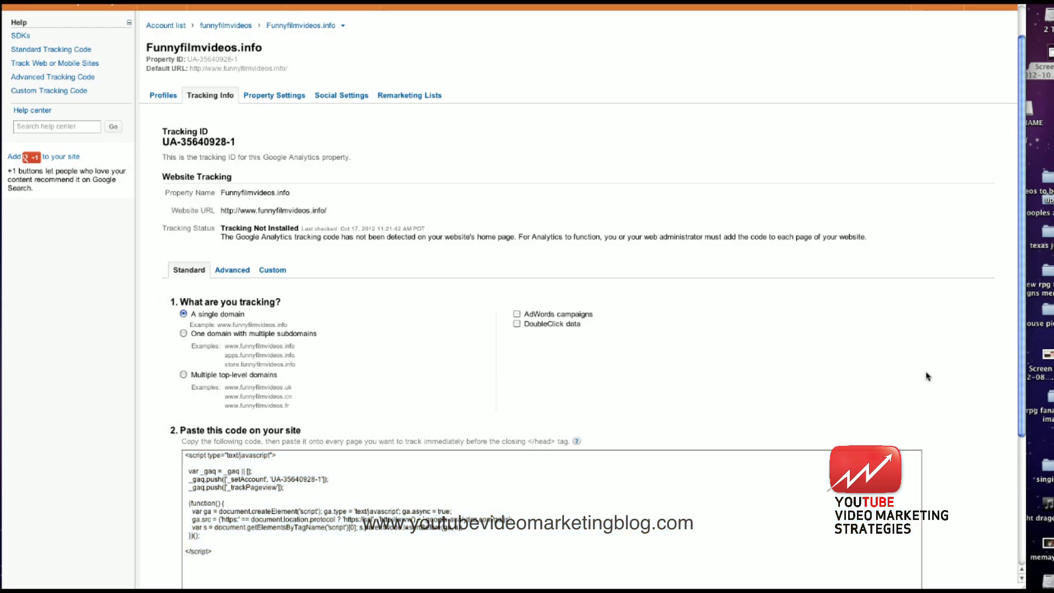
left_click_drag(1019, 363, 1015, 388)
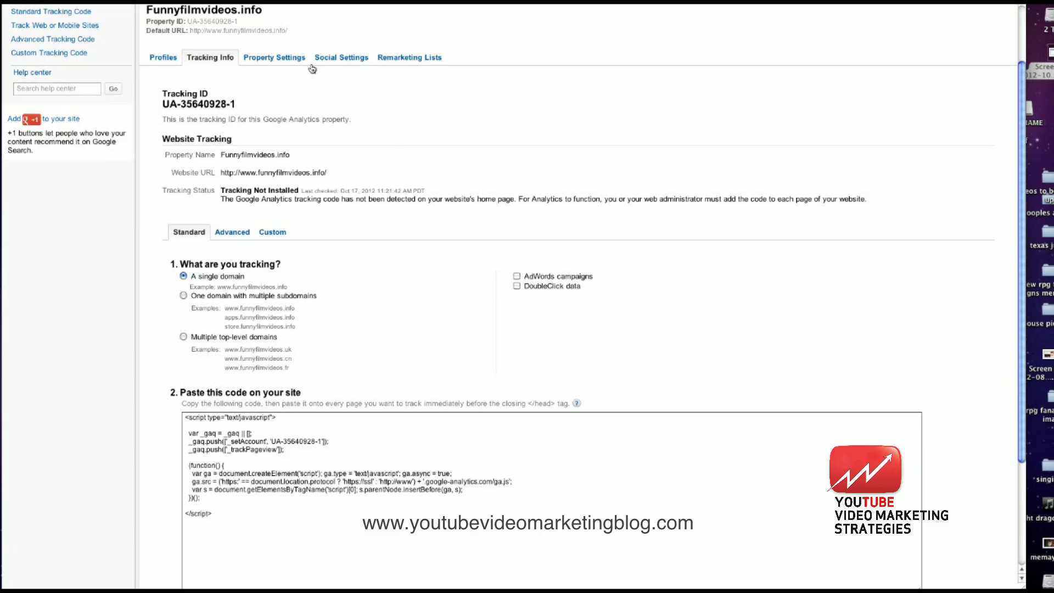
left_click(282, 61)
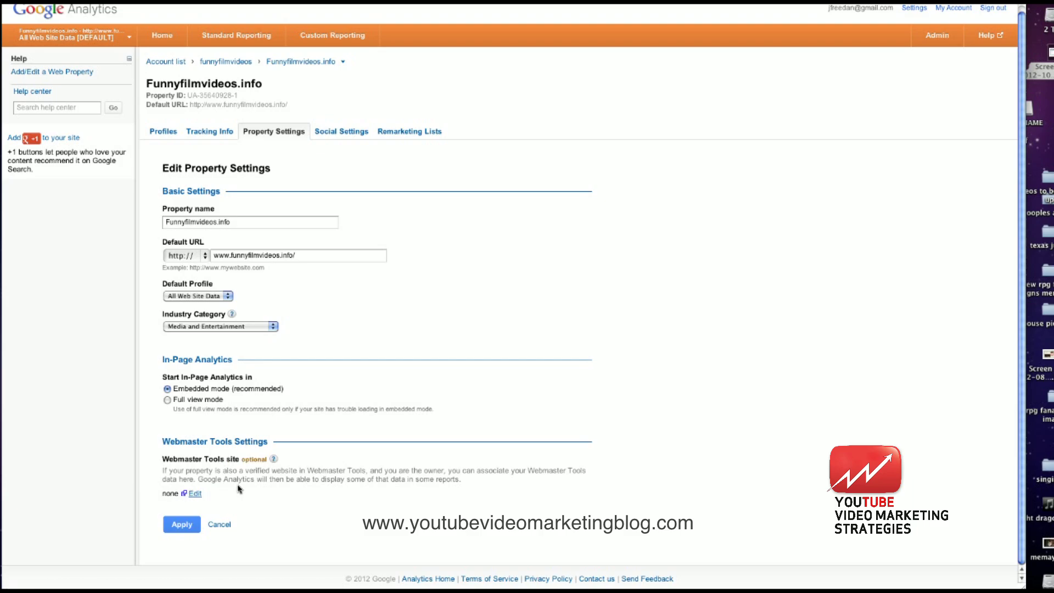
left_click(195, 494)
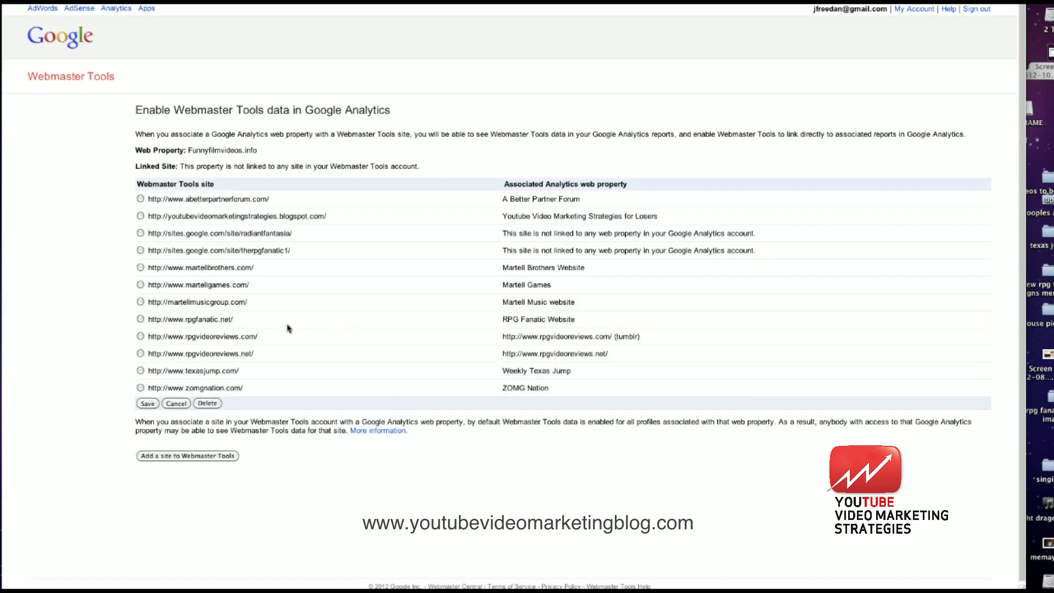
left_click(173, 455)
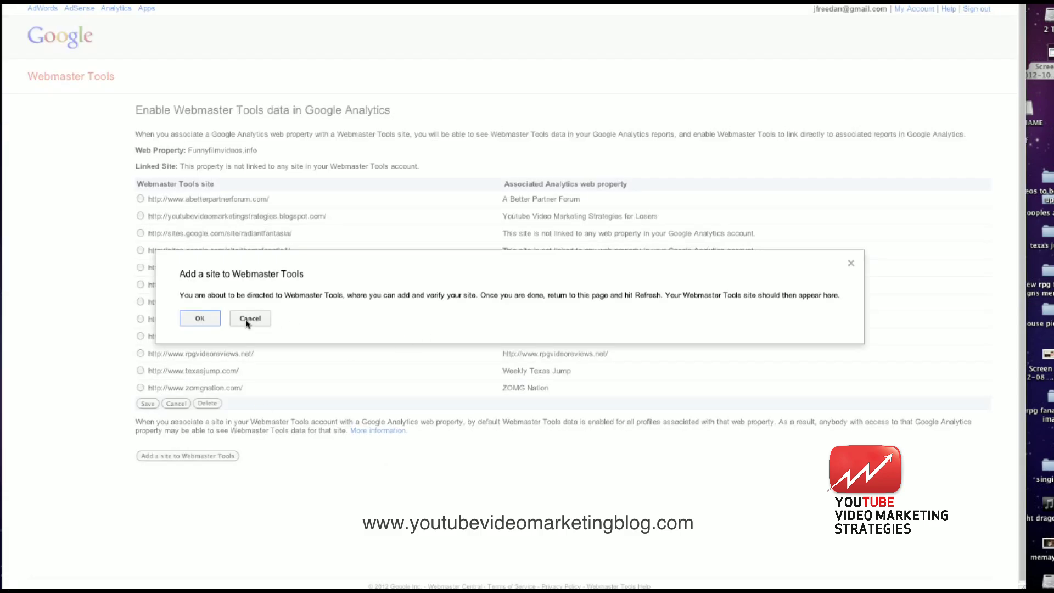
left_click(199, 318)
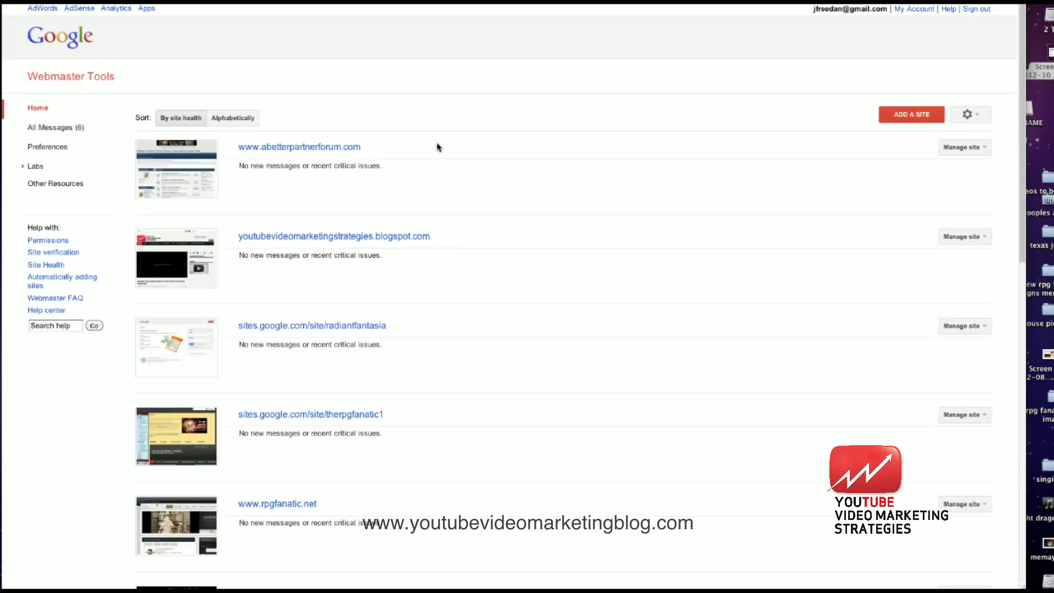
left_click(882, 117)
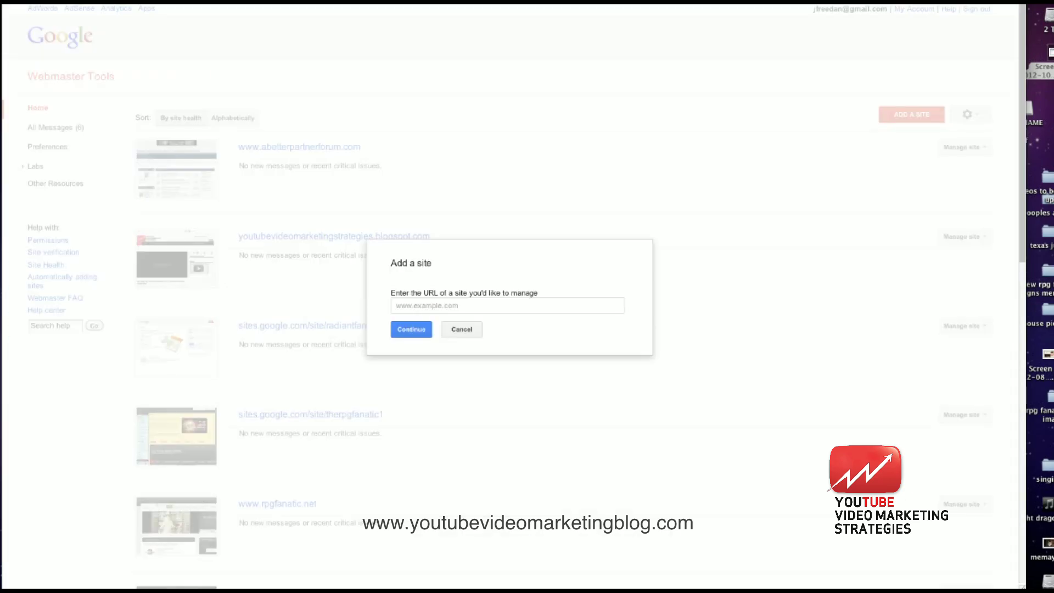
right_click(506, 308)
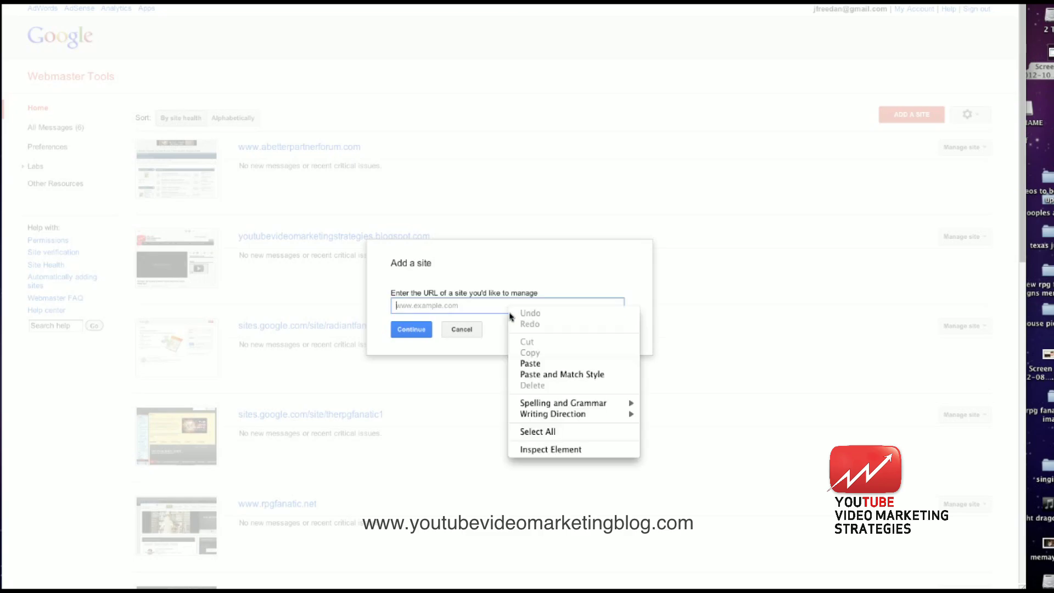
left_click(529, 364)
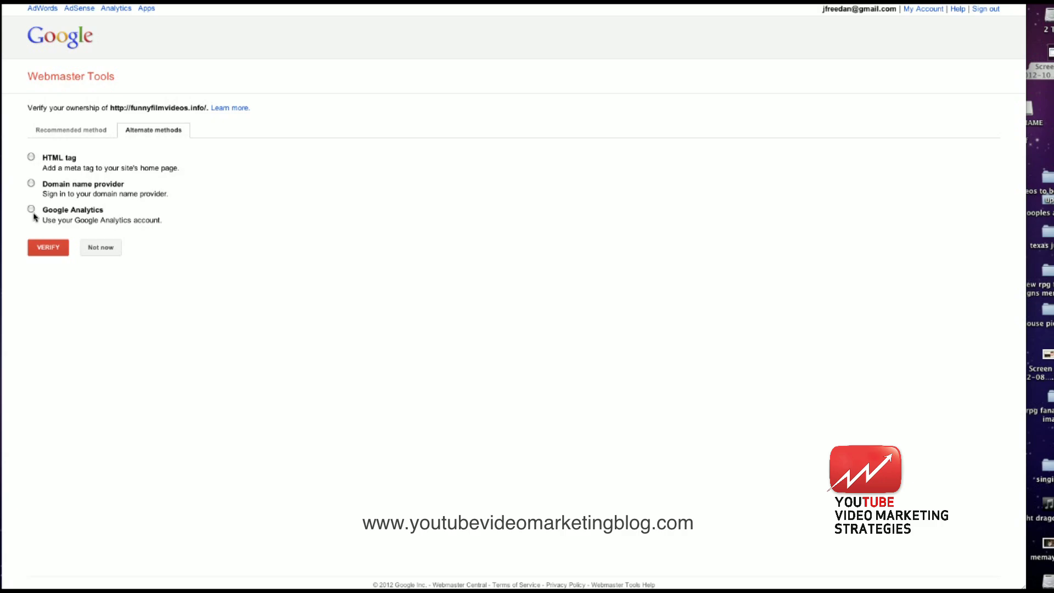
- Verify funnyfilmvideos.info via Google Analytics and save it as the linked site
left_click(31, 211)
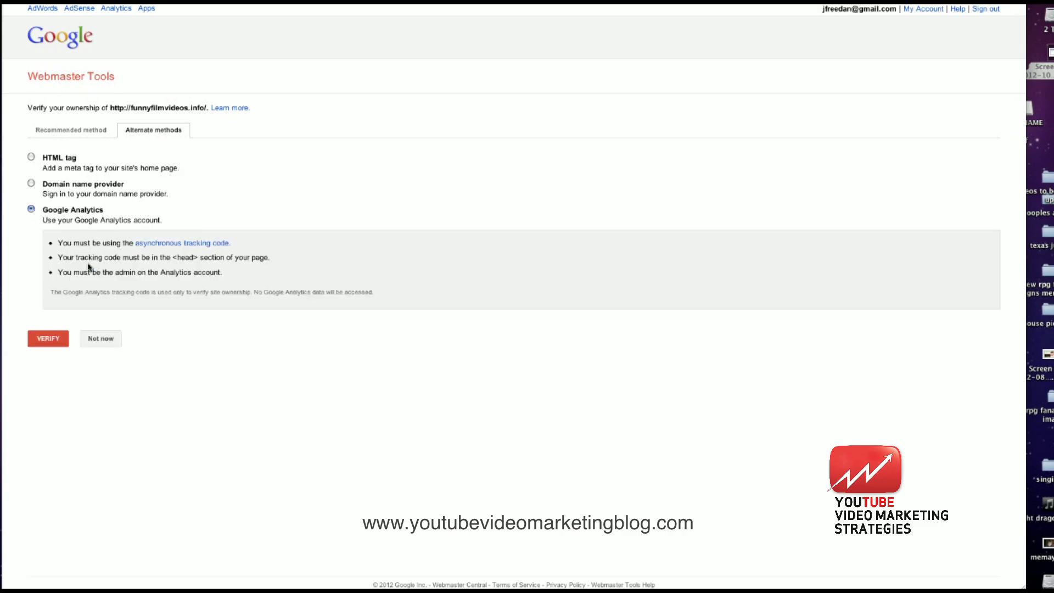
left_click(49, 339)
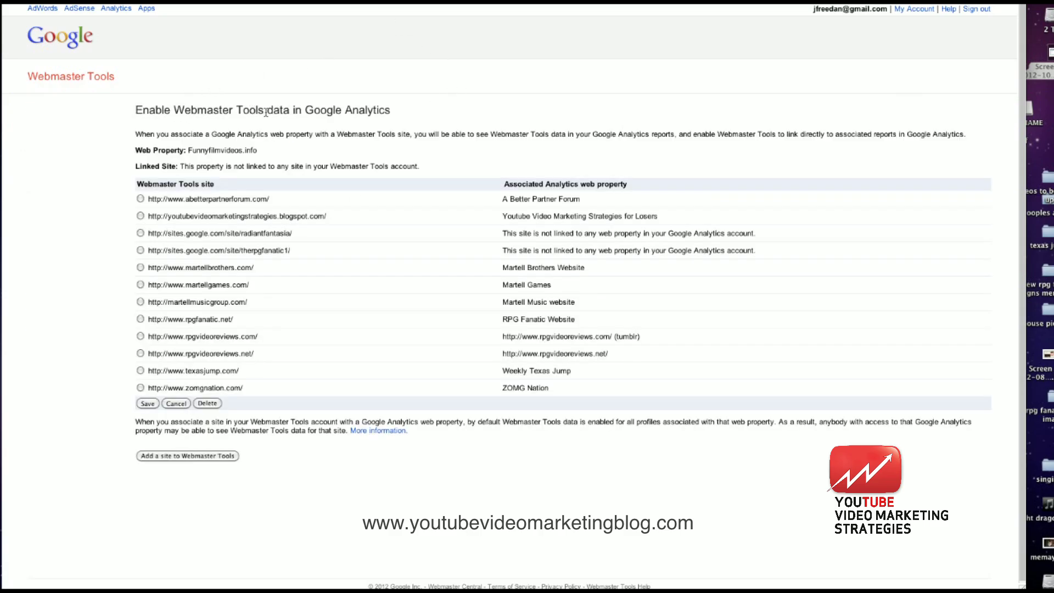
right_click(187, 97)
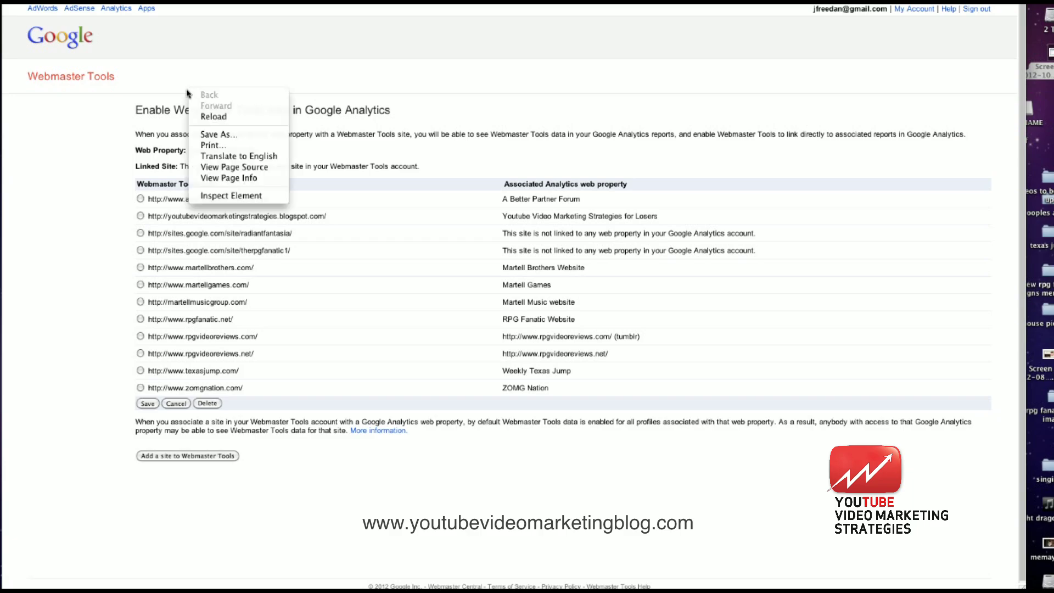
left_click(205, 117)
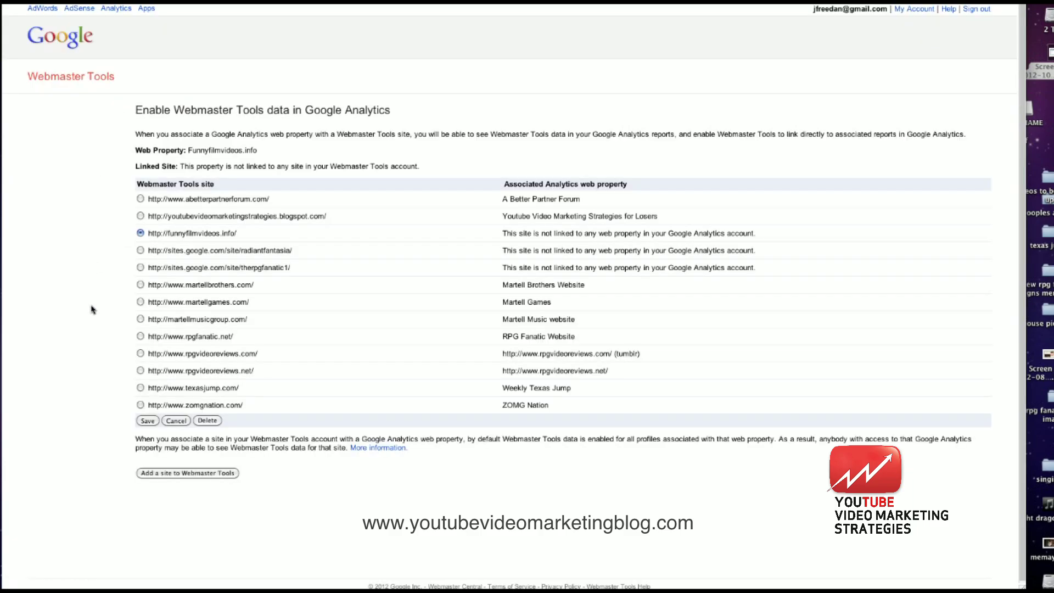
left_click(148, 420)
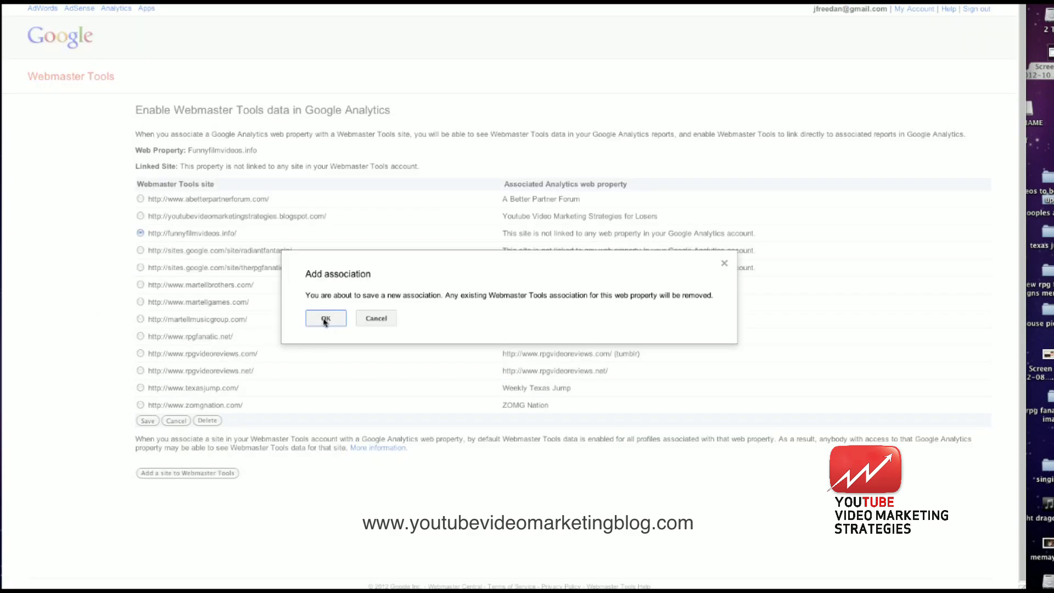
left_click(325, 318)
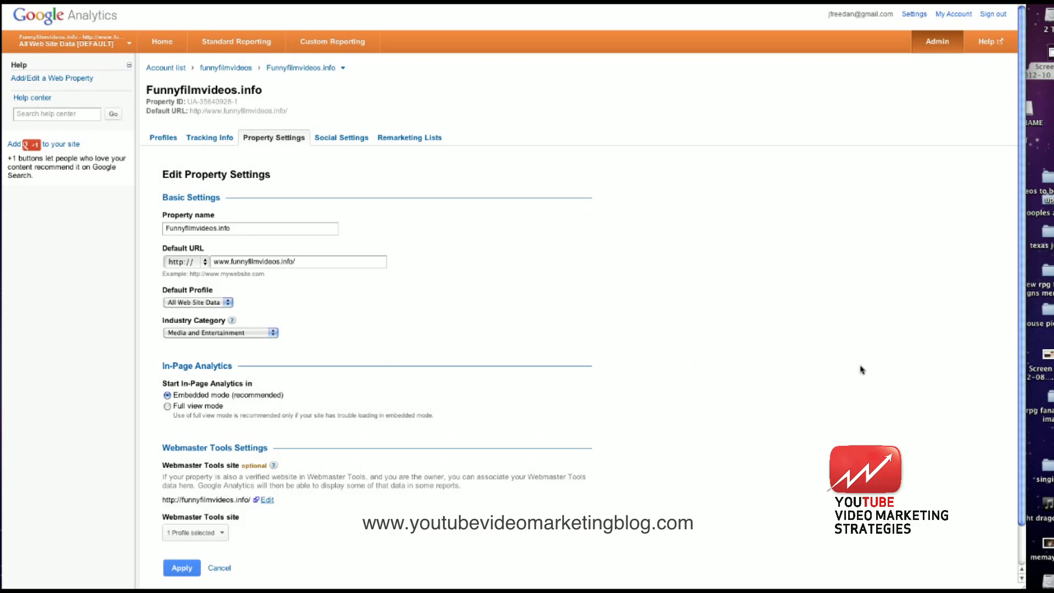
scroll(1023, 357, "down", 2)
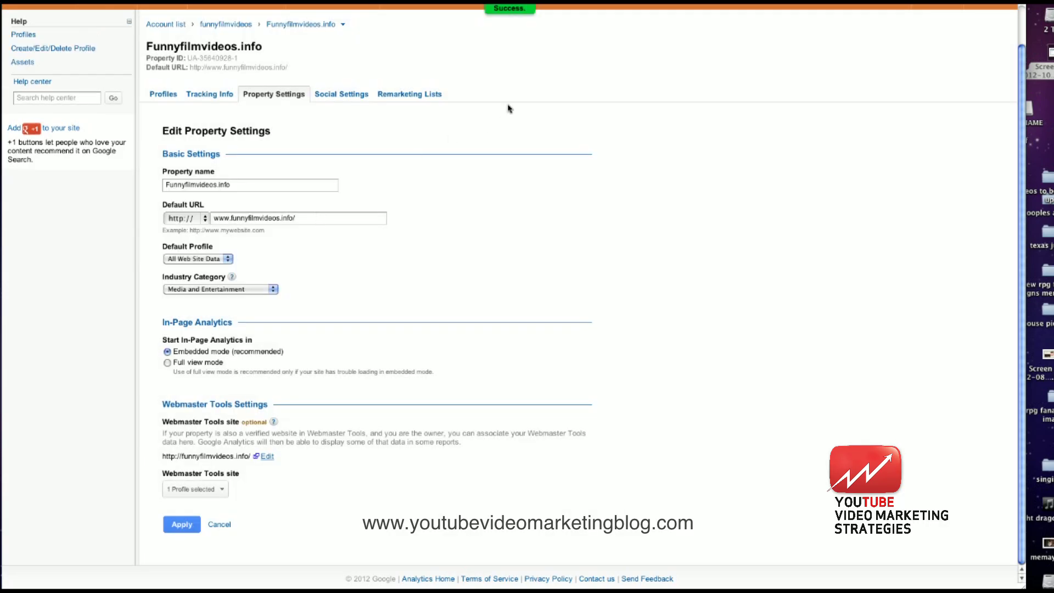
left_click(747, 583)
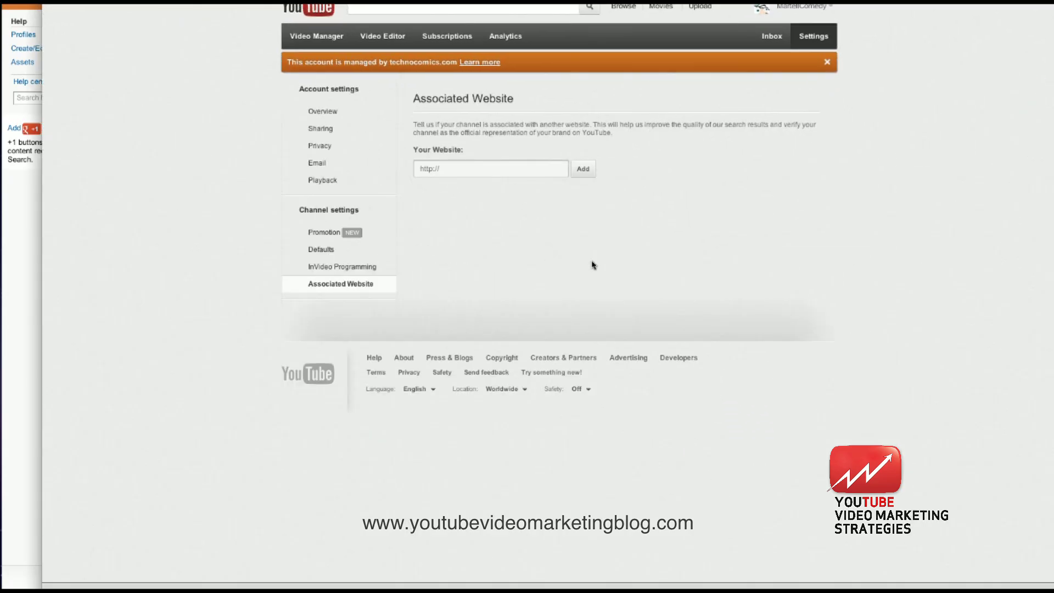
left_click(487, 174)
right_click(488, 175)
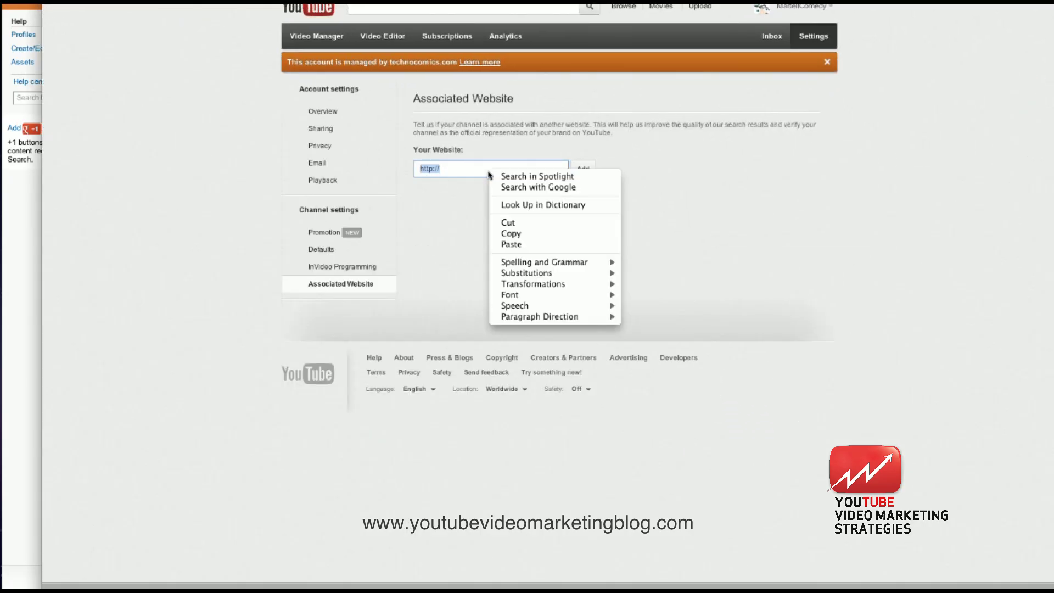
left_click(513, 245)
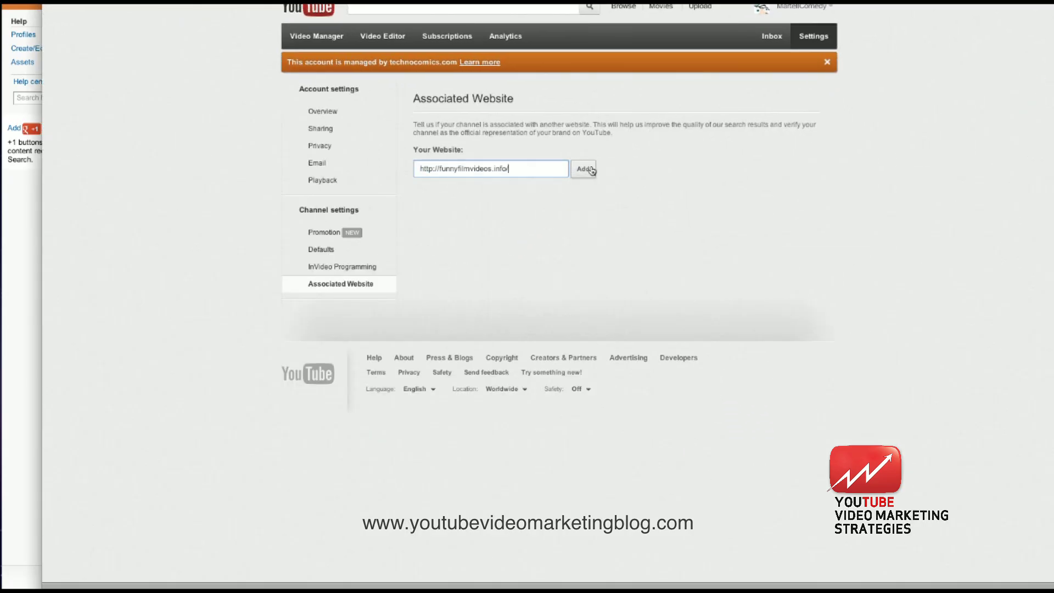
- Add funnyfilmvideos.info as the channel's website and request approval of the association
left_click(589, 169)
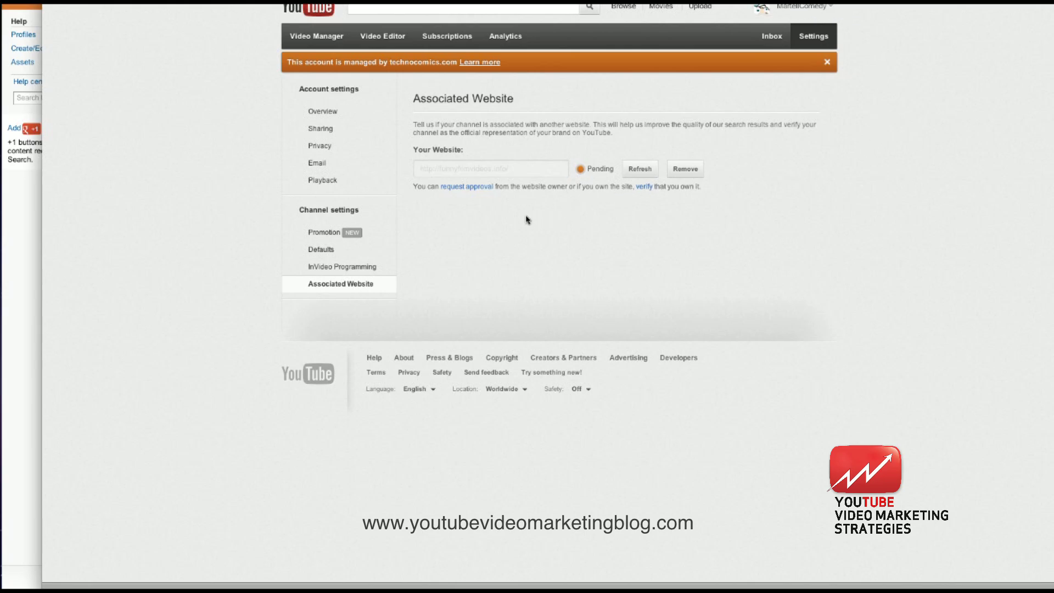
left_click(464, 186)
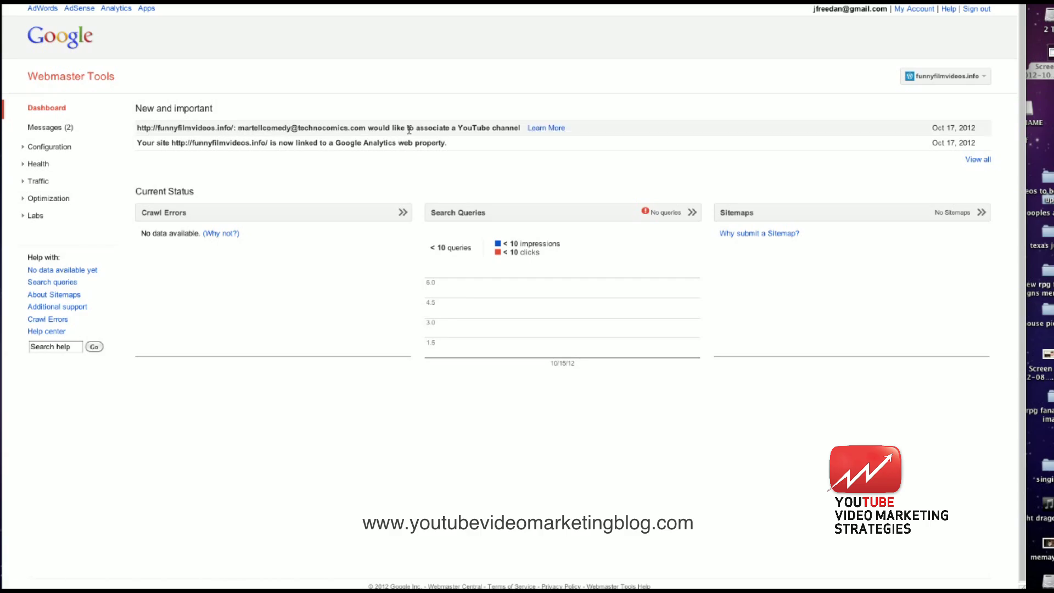
- Approve the YouTube channel's association request for funnyfilmvideos.info from the Webmaster Tools Dashboard message
left_click(552, 129)
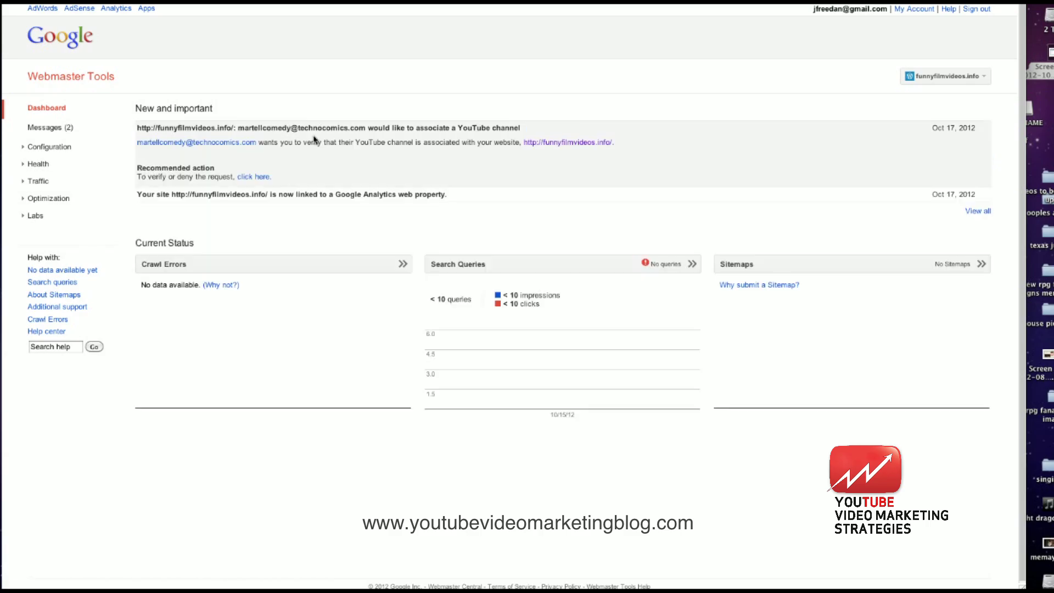
left_click(238, 178)
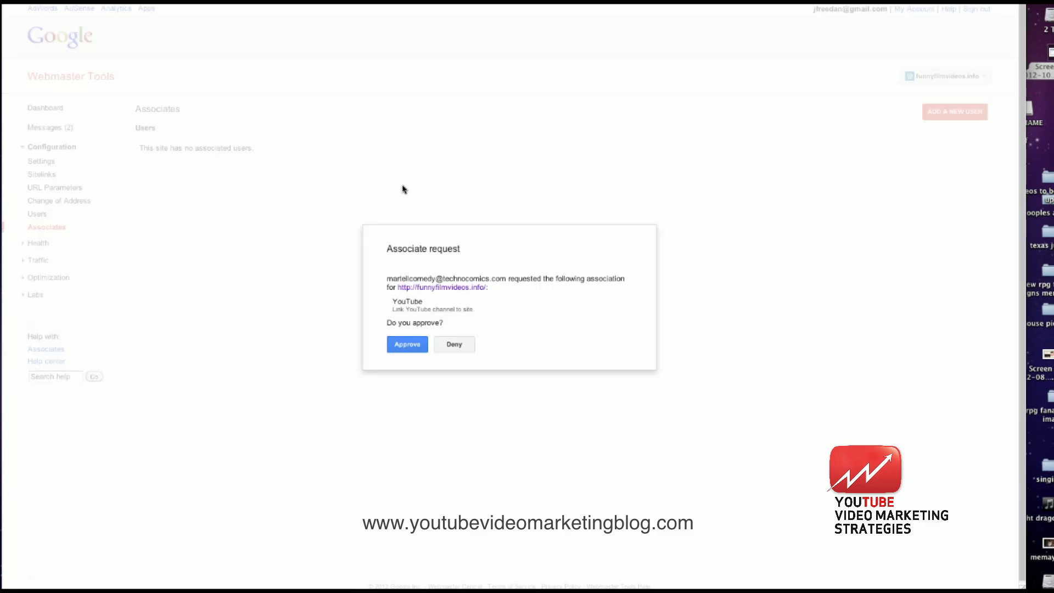
left_click(407, 344)
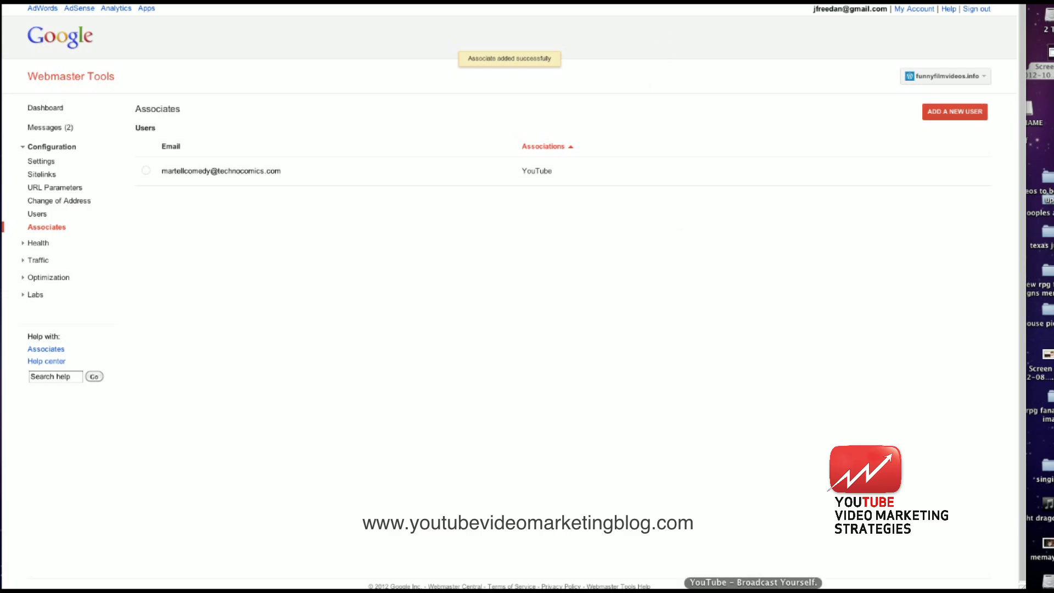
left_click(753, 586)
- Reload YouTube's Associated Website page so funnyfilmvideos.info shows Success
right_click(780, 206)
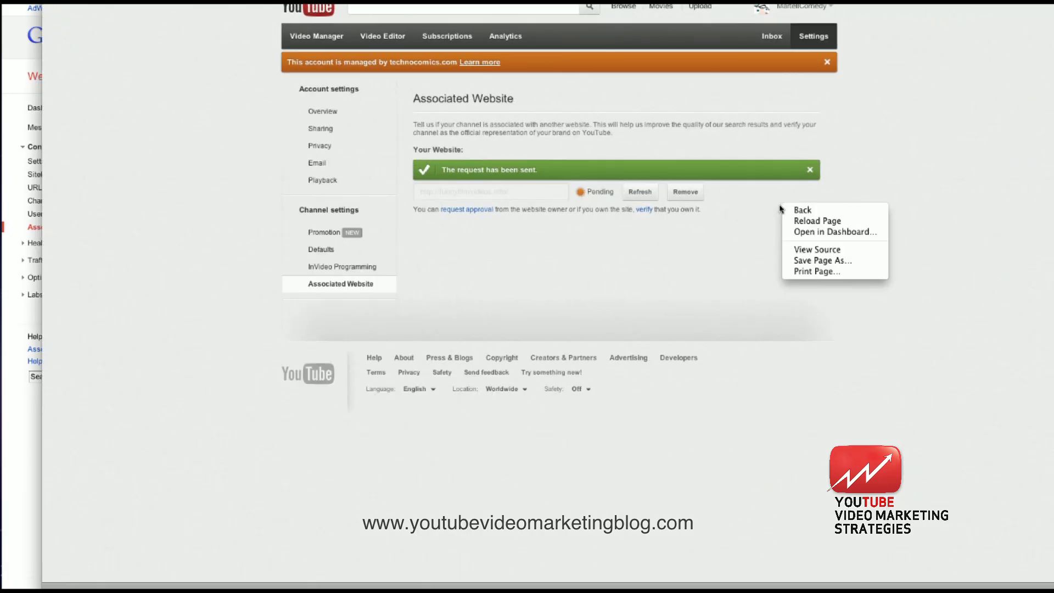
left_click(640, 191)
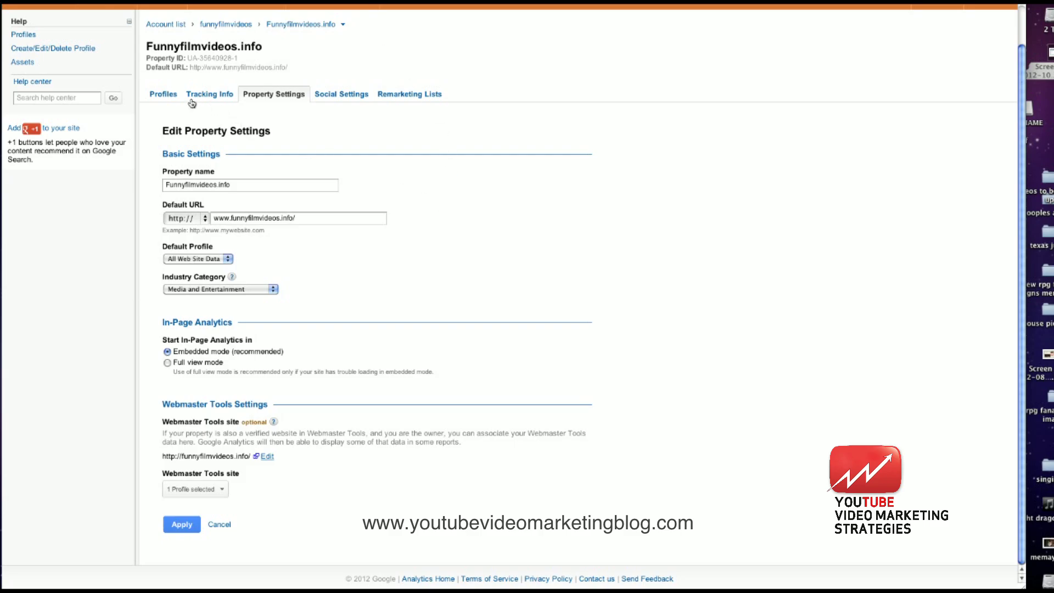
- Select the whole tracking code snippet on Funnyfilmvideos.info's Tracking Info tab
left_click(189, 101)
left_click(211, 139)
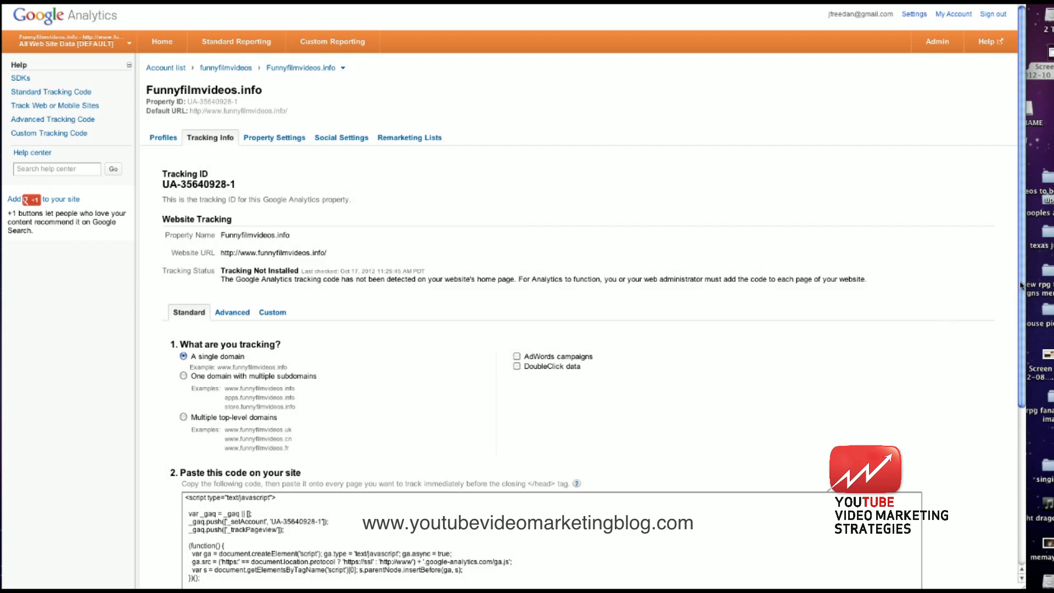
scroll(1021, 285, "down", 8)
left_click(280, 329)
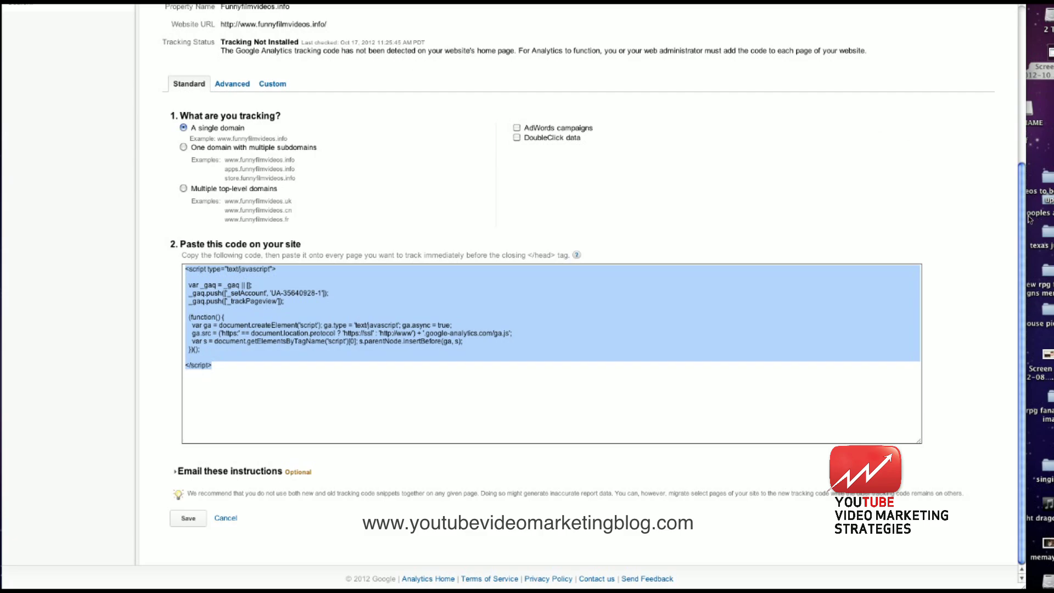
left_click_drag(1022, 204, 1023, 71)
scroll(1023, 72, "up", 3)
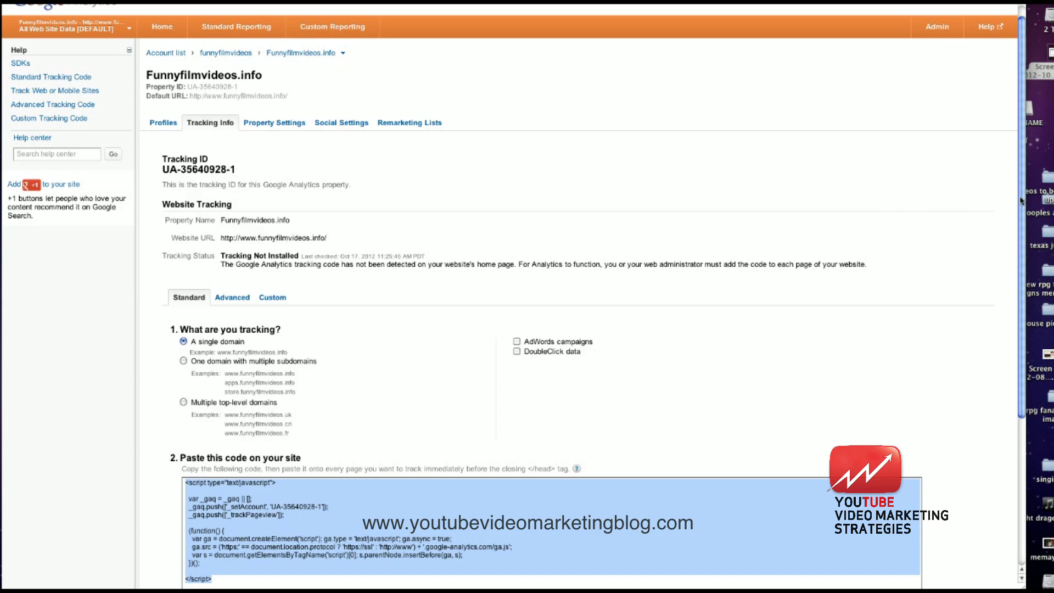
scroll(1015, 201, "up", 1)
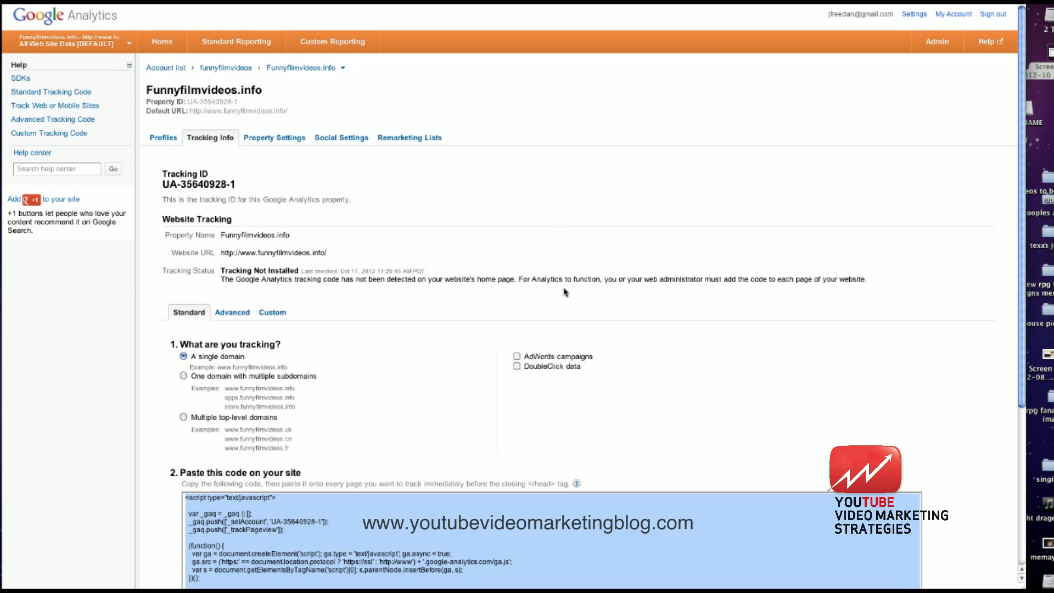
left_click(664, 304)
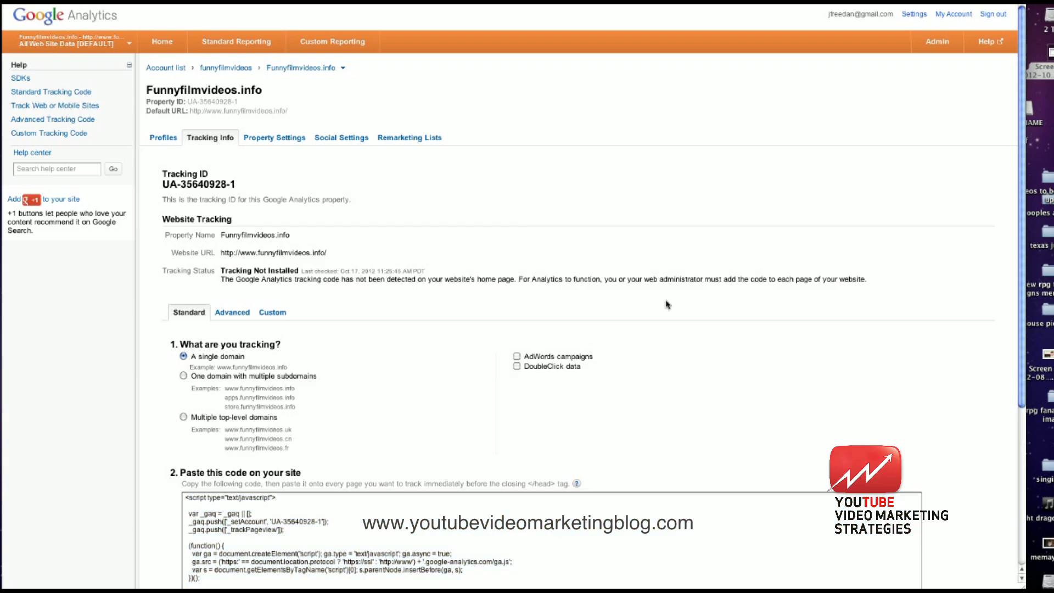
left_click_drag(1022, 242, 1026, 189)
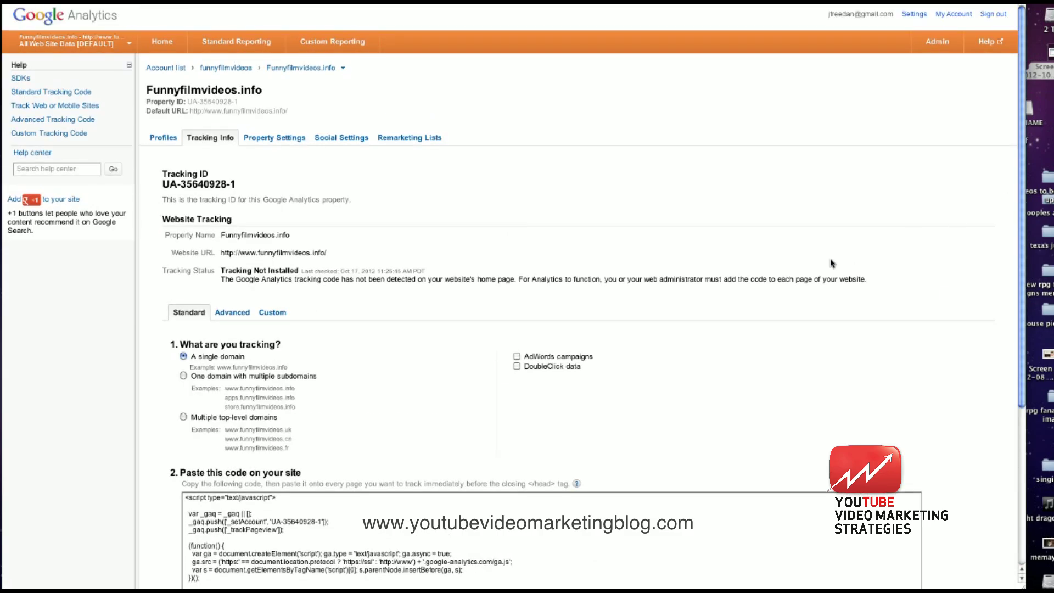